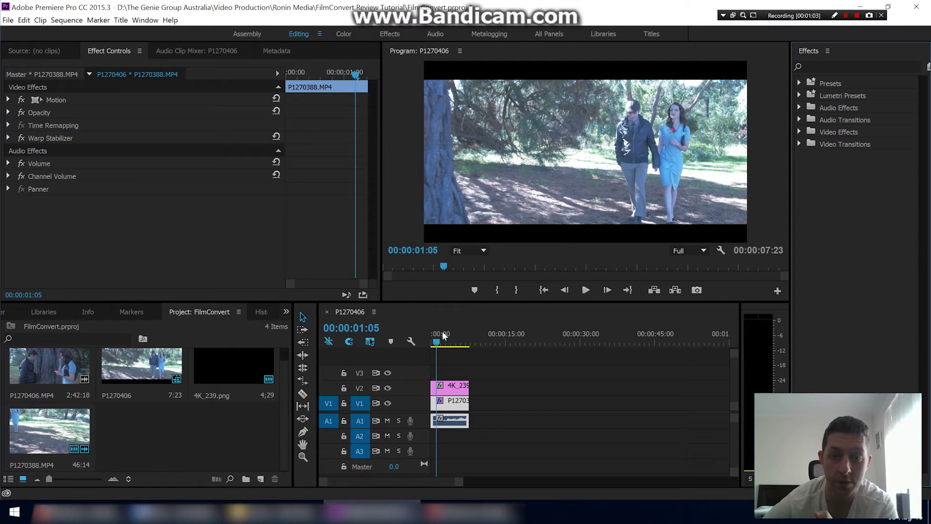
Rewind and play back the woodland clip to preview it, stopping near one second
left_click(445, 334)
key("Home")
left_click(583, 291)
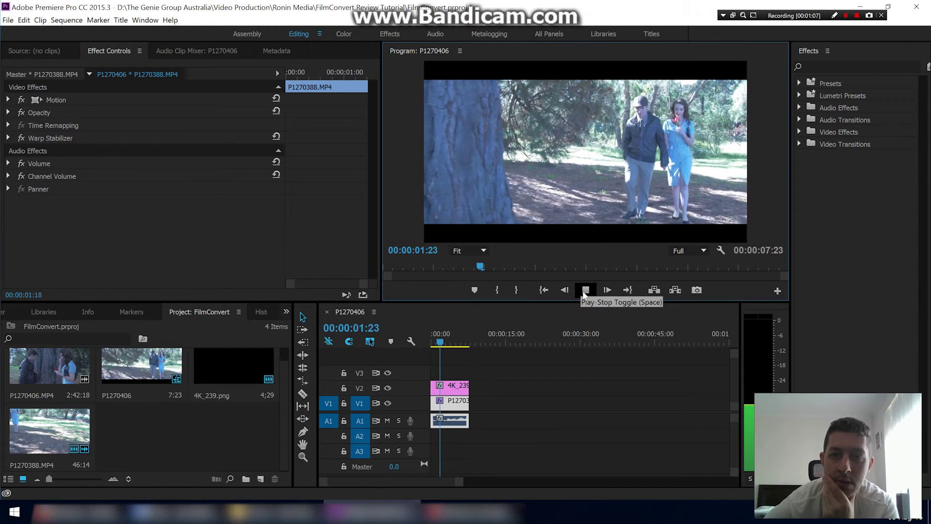
left_click(585, 291)
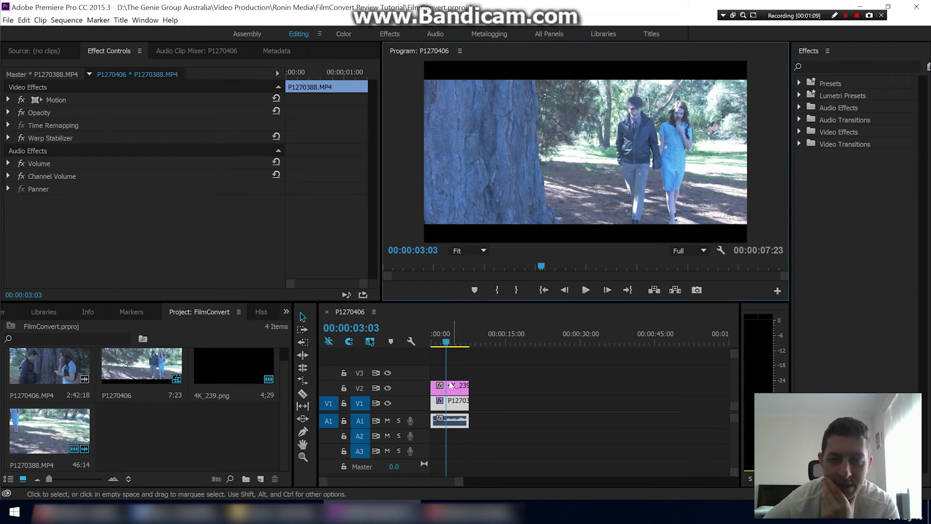
left_click(436, 343)
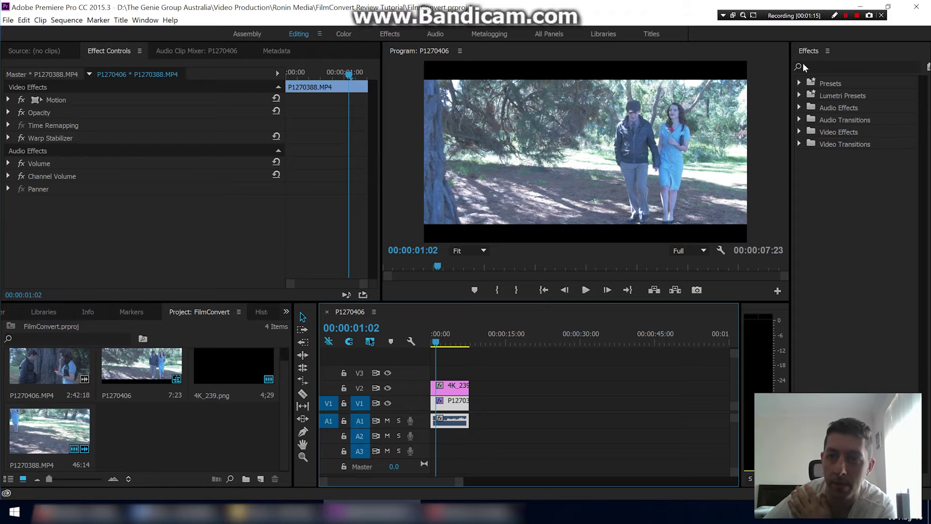
Search Effects for 'filmconver' and apply FilmConvert Pro 2.37 to the V1 clip
left_click(799, 82)
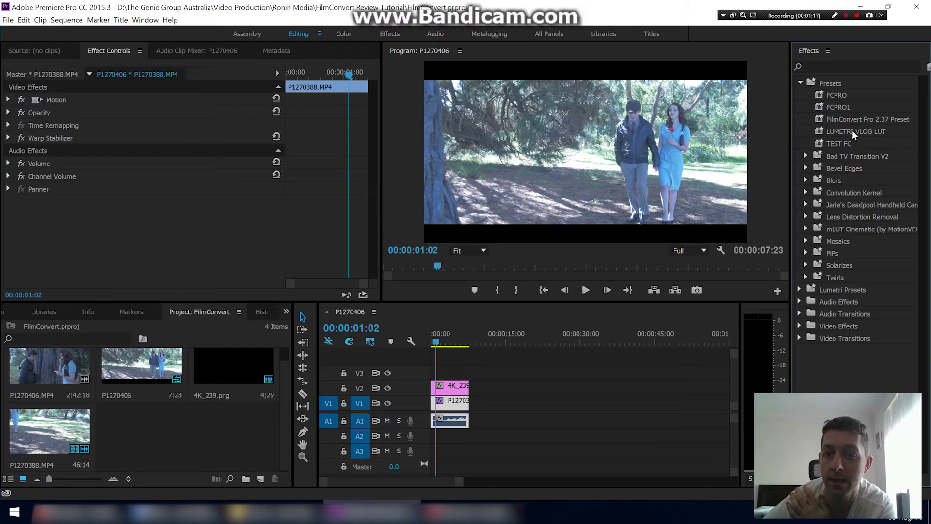
left_click(843, 62)
type("filmc")
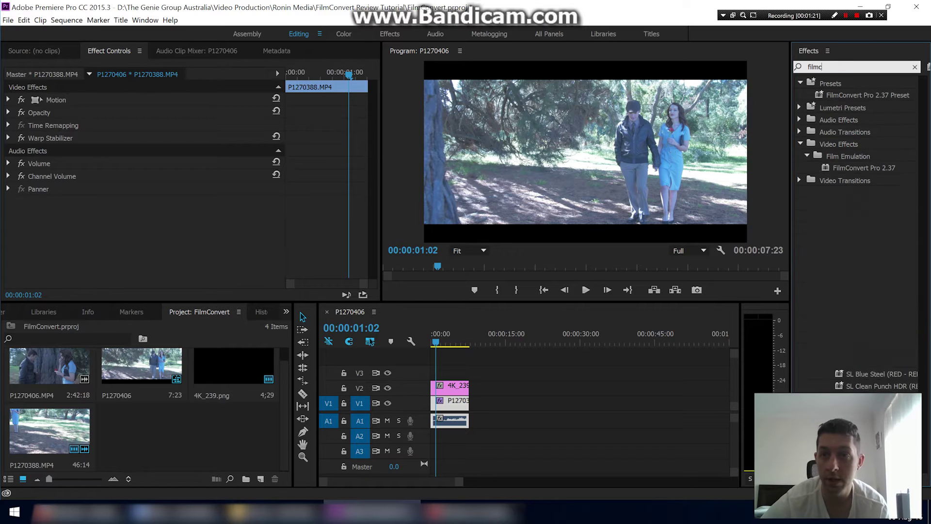
type("onver")
left_click_drag(873, 168, 465, 407)
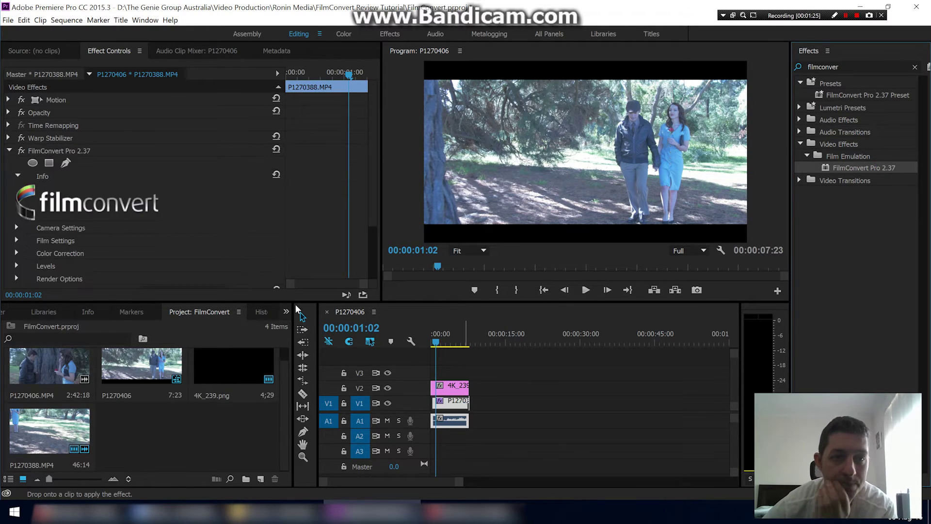
scroll(152, 193, "down", 3)
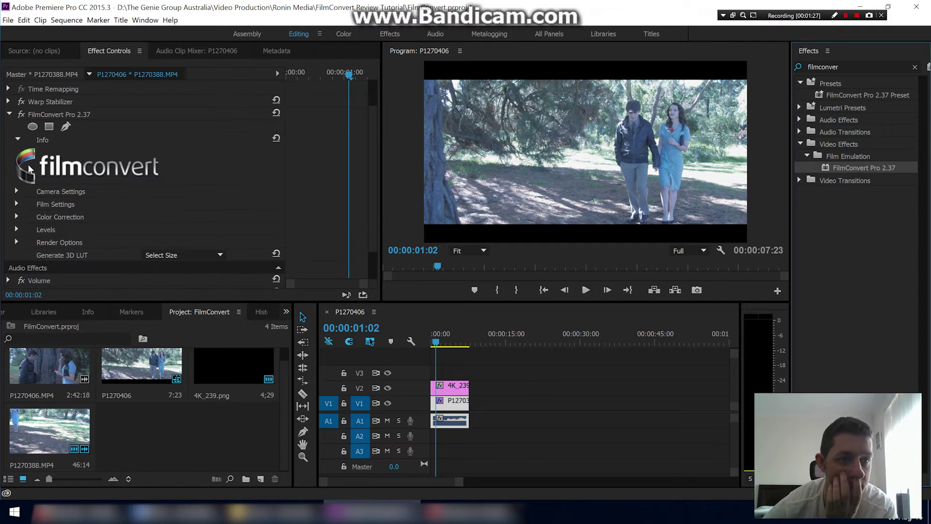
Expand Camera Settings and cycle the source camera make to Panasonic
left_click(17, 191)
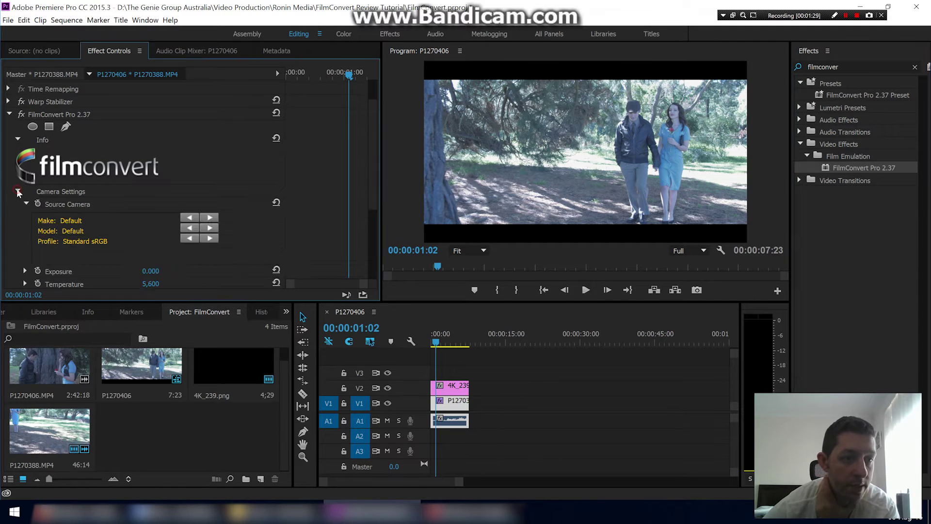
scroll(13, 194, "down", 2)
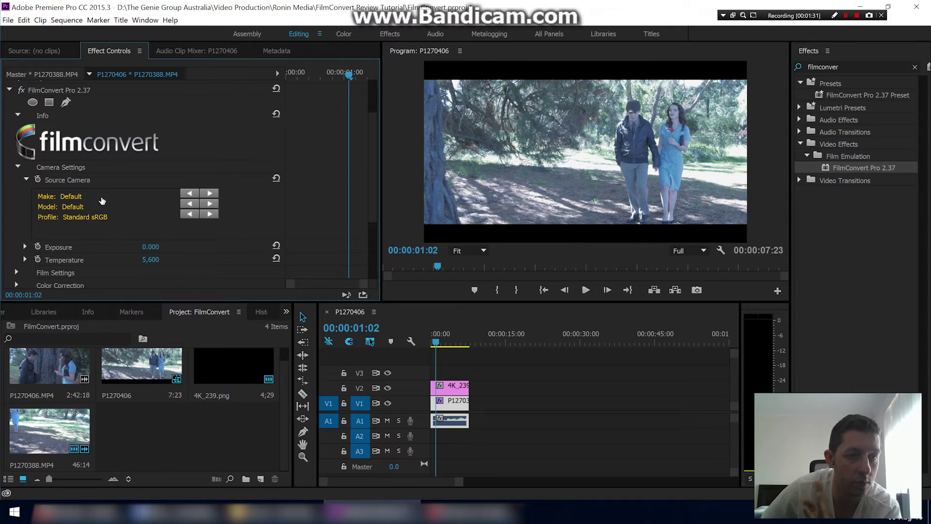
left_click(209, 194)
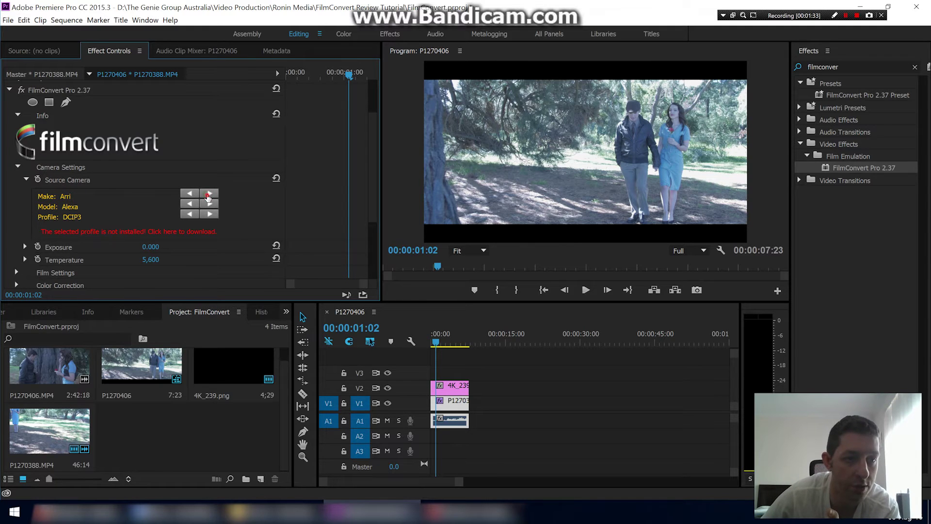
left_click(208, 194)
left_click(208, 194)
left_click(209, 194)
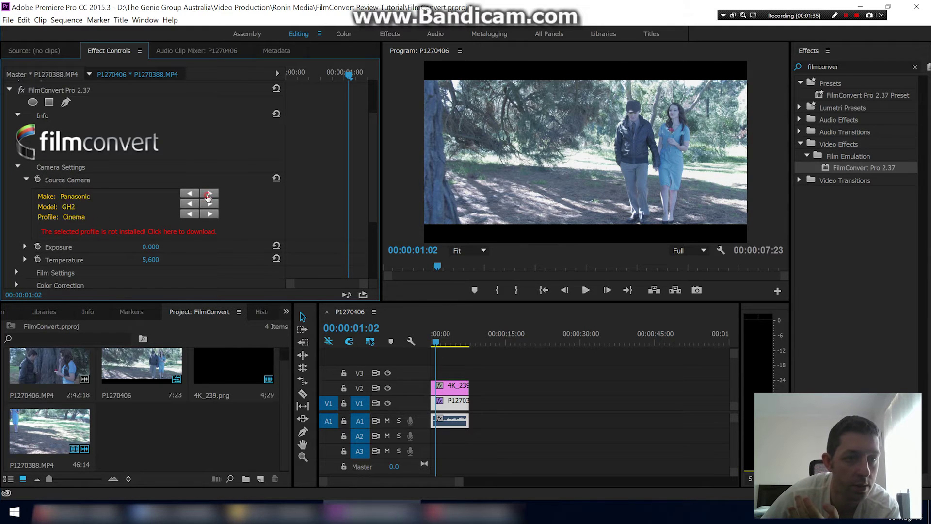
left_click(208, 194)
left_click(192, 196)
left_click(192, 196)
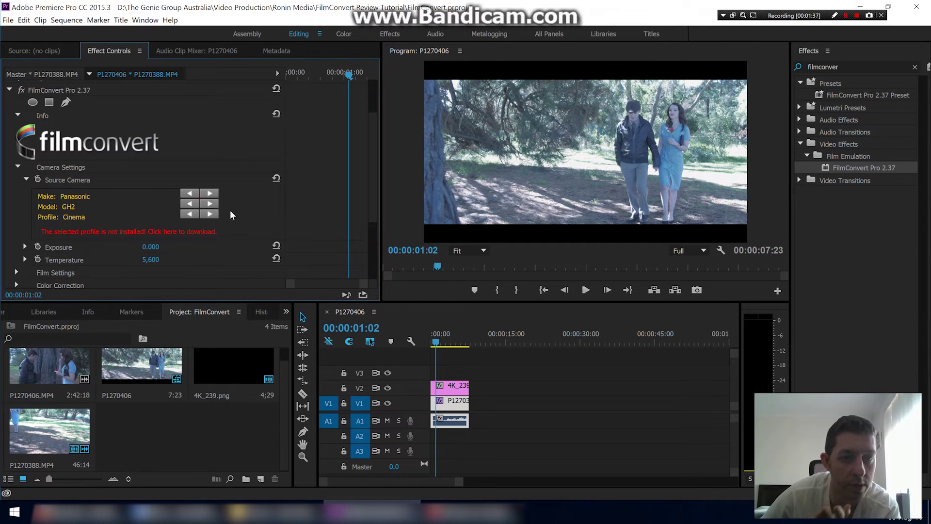
Choose the GH4 model with the CineLike D profile after briefly trying GH3
left_click(214, 206)
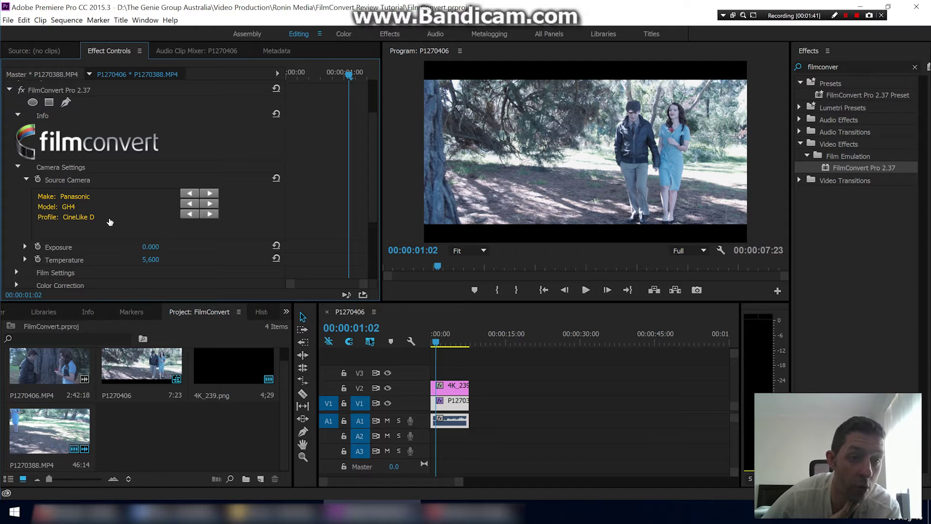
left_click(189, 214)
left_click(210, 215)
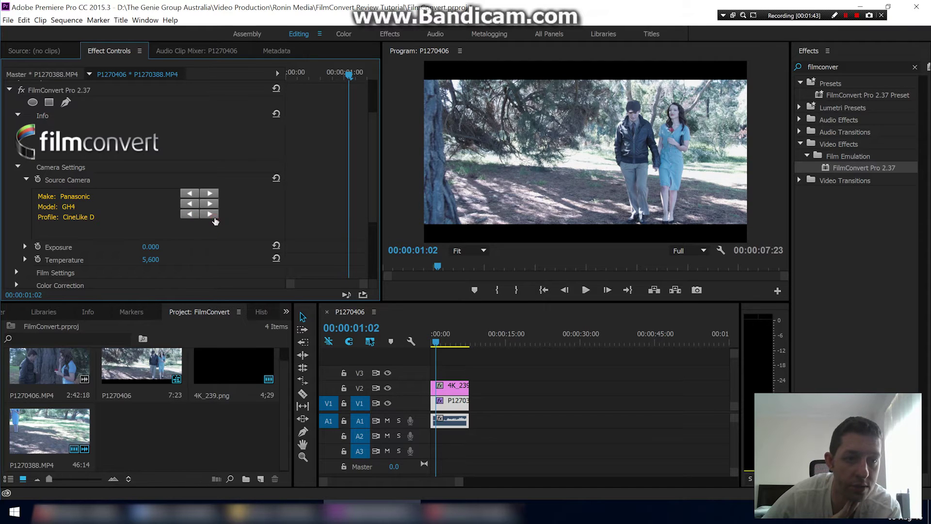
scroll(222, 195, "down", 1)
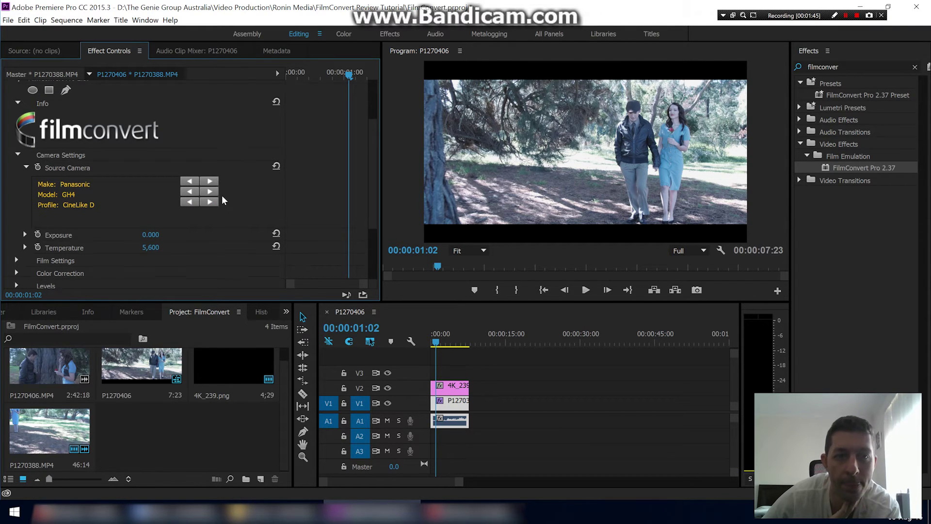
scroll(222, 195, "up", 1)
scroll(115, 194, "up", 1)
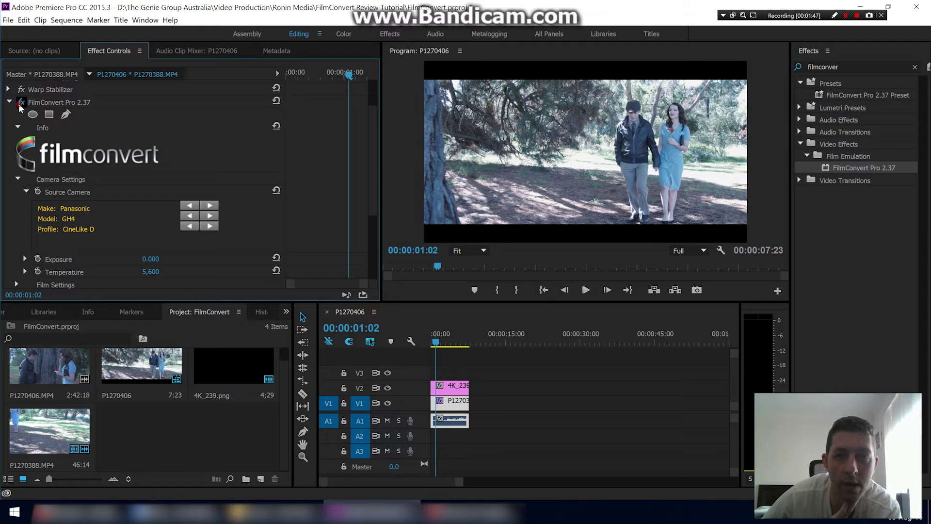
Toggle FilmConvert on and off to compare, leaving the clip ungraded
left_click(21, 102)
left_click(20, 103)
left_click(20, 103)
left_click(21, 102)
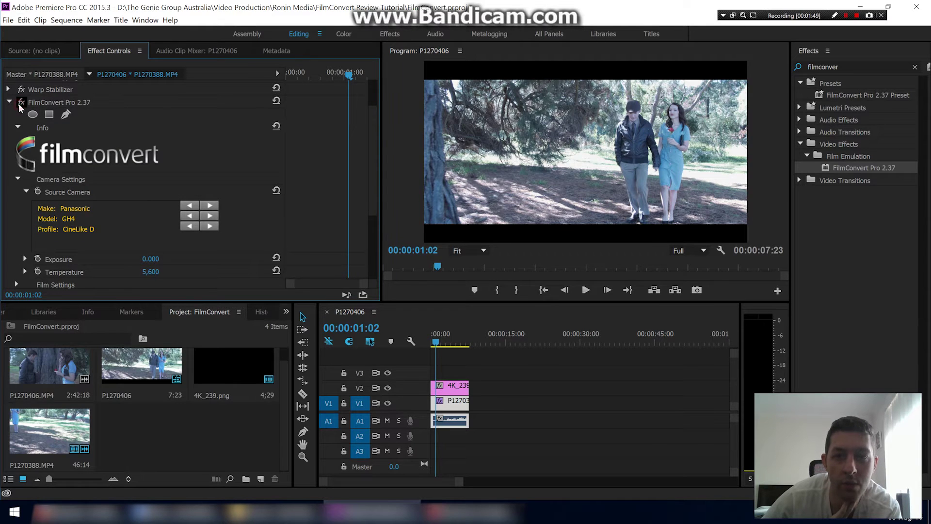
left_click(20, 102)
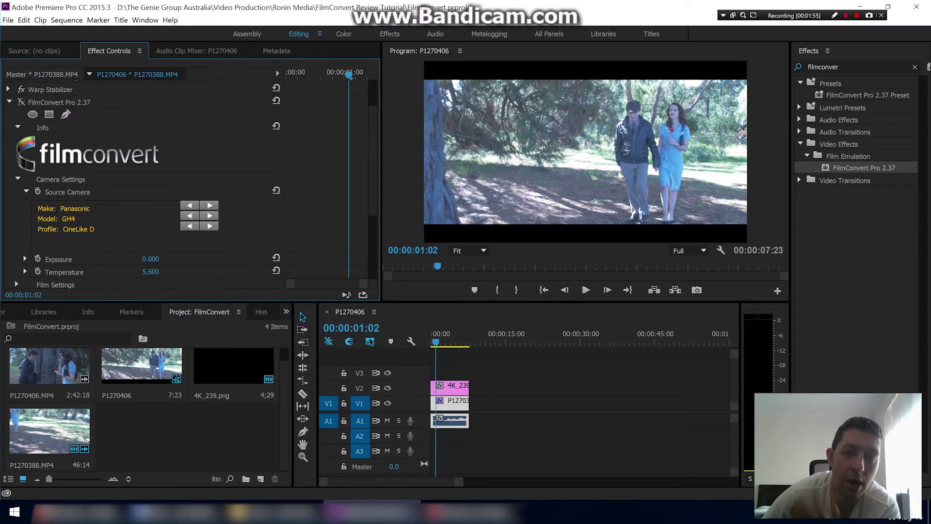
Re-enable the FilmConvert grade and expand Film Settings showing KD 5207 Vis3, 35mm Full Frame
left_click(22, 103)
scroll(132, 201, "down", 3)
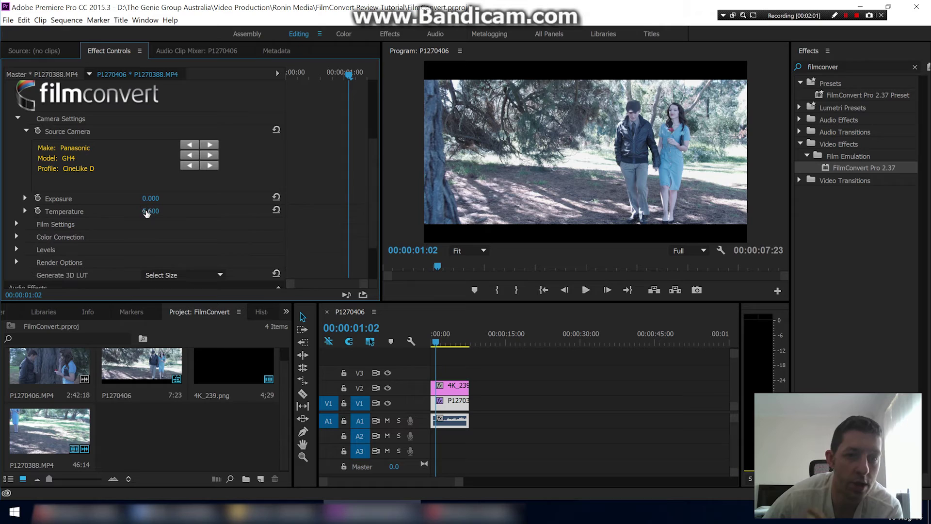
scroll(145, 215, "down", 1)
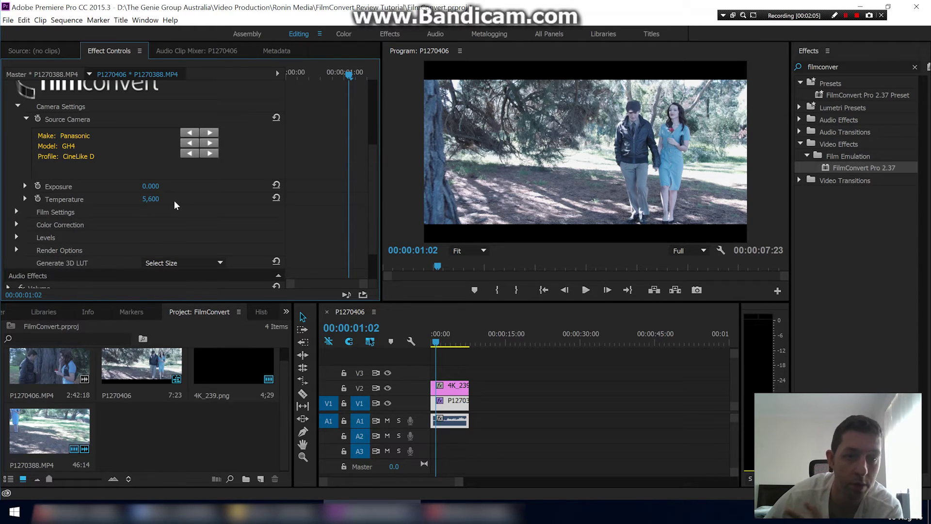
scroll(108, 208, "down", 3)
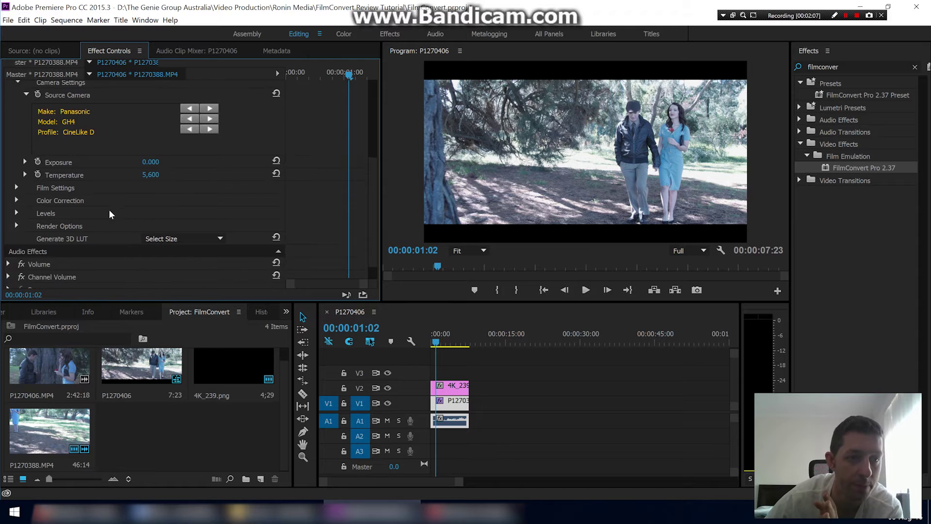
left_click(18, 176)
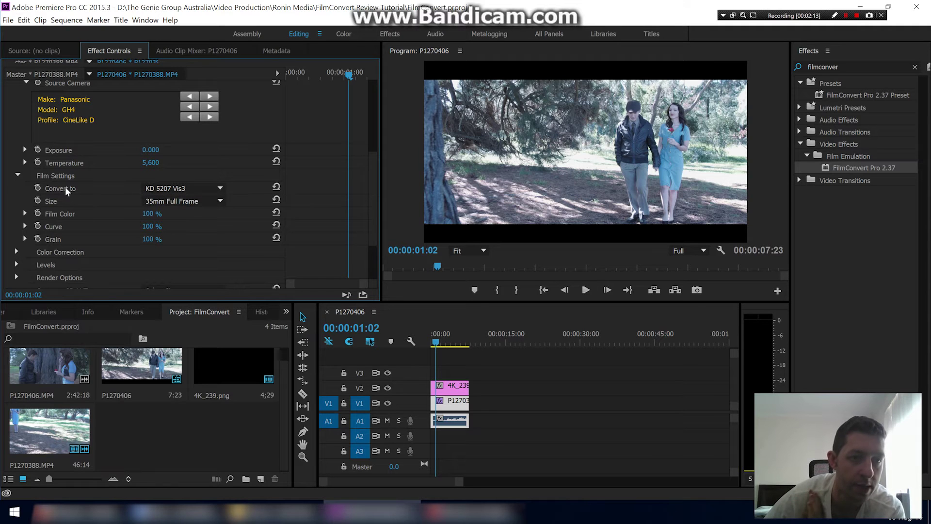
Try film stocks KD 5213 Vis3, FJ 8543 VD, KD P400 Ptra, Plrd 600 and FJ SuperX 400
left_click(175, 191)
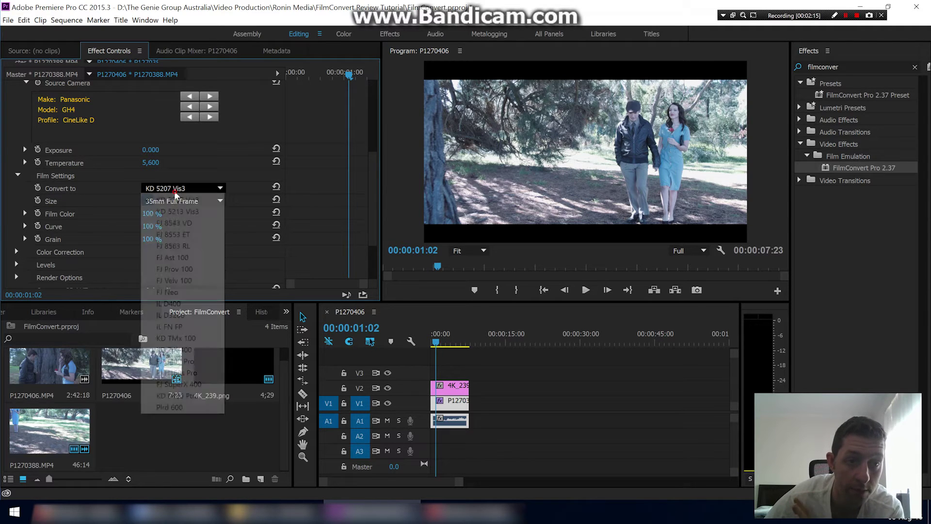
left_click(178, 212)
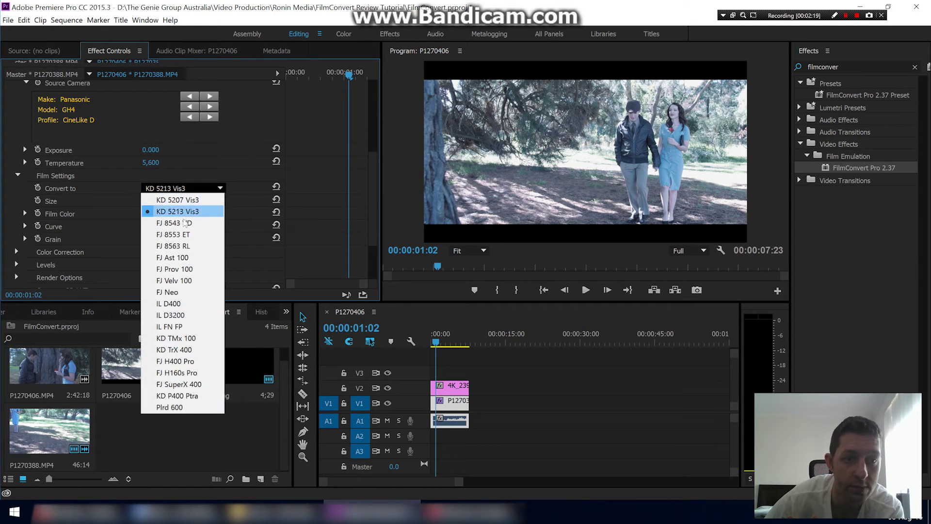
left_click(175, 223)
left_click(171, 189)
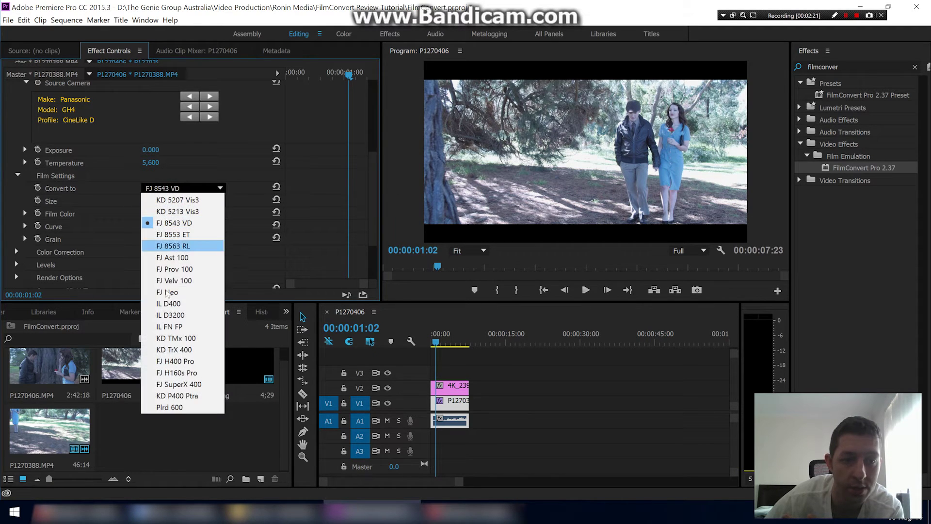
left_click(176, 396)
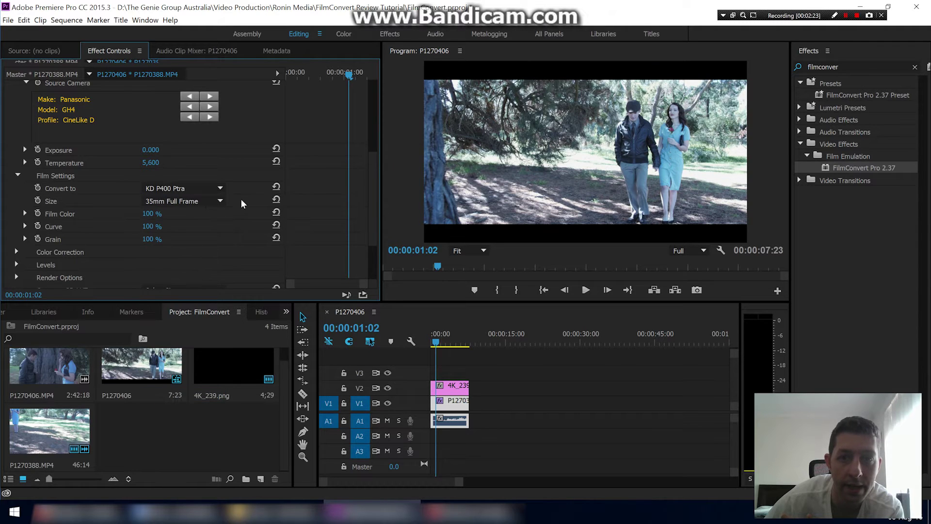
left_click(184, 189)
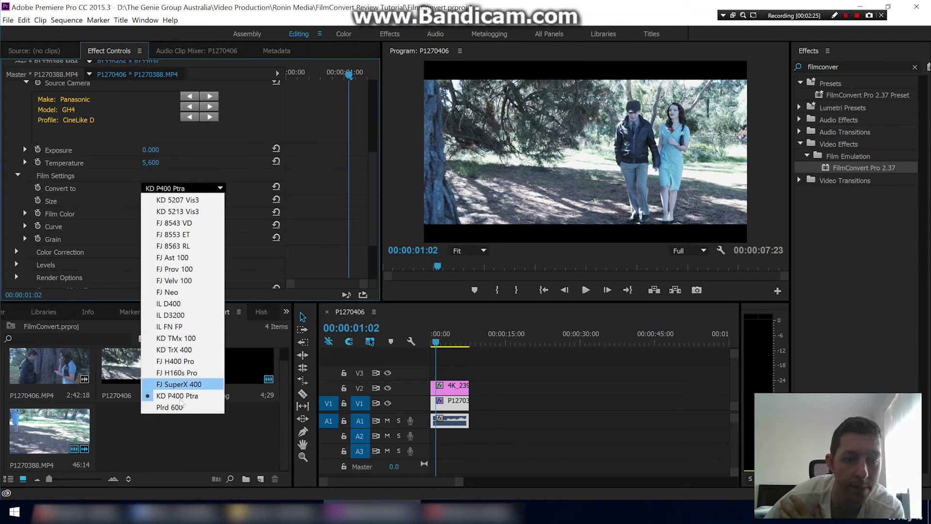
left_click(169, 407)
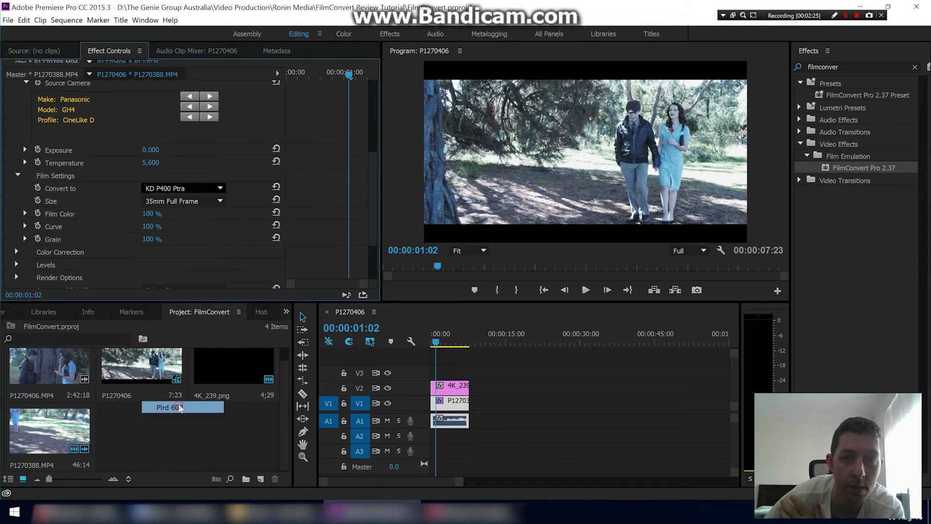
left_click(203, 190)
left_click(191, 385)
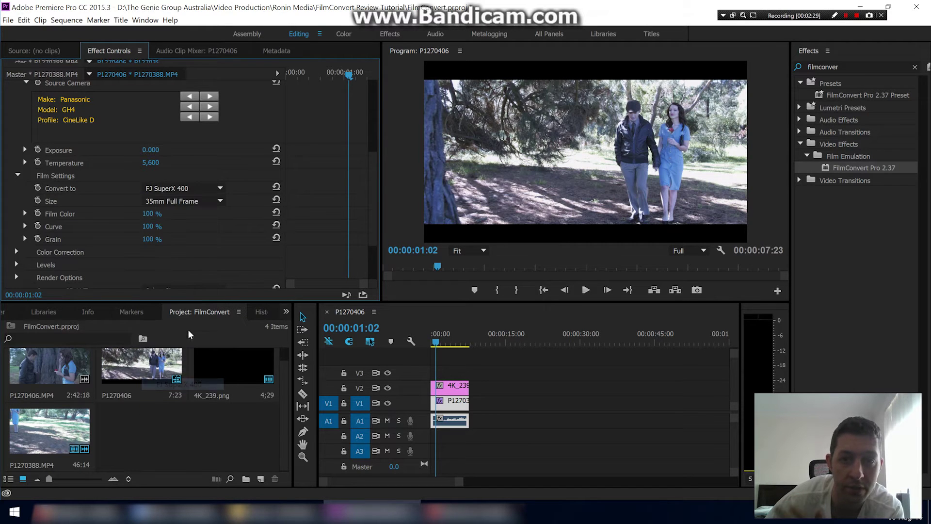
Try FJ H160s Pro and FJ 8563 RL, then settle on KD P400 Ptra
left_click(185, 189)
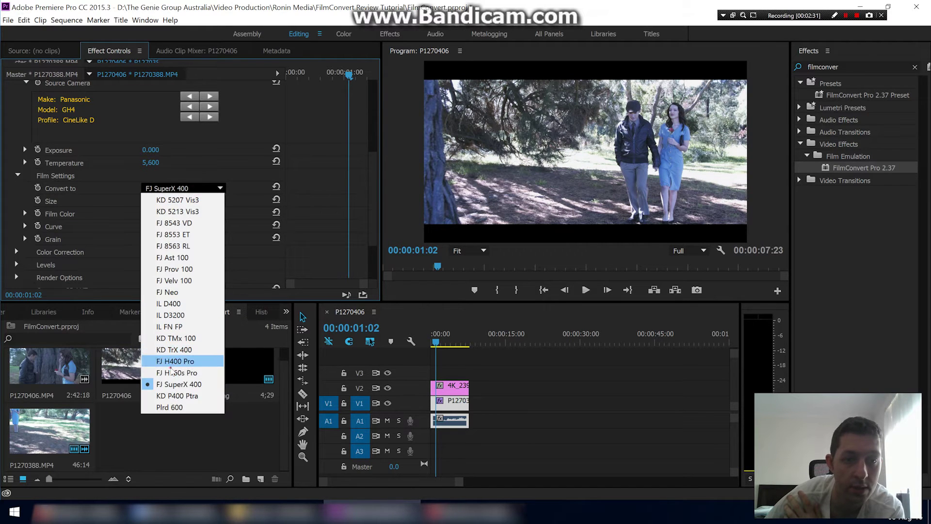
left_click(176, 372)
left_click(195, 199)
left_click(196, 189)
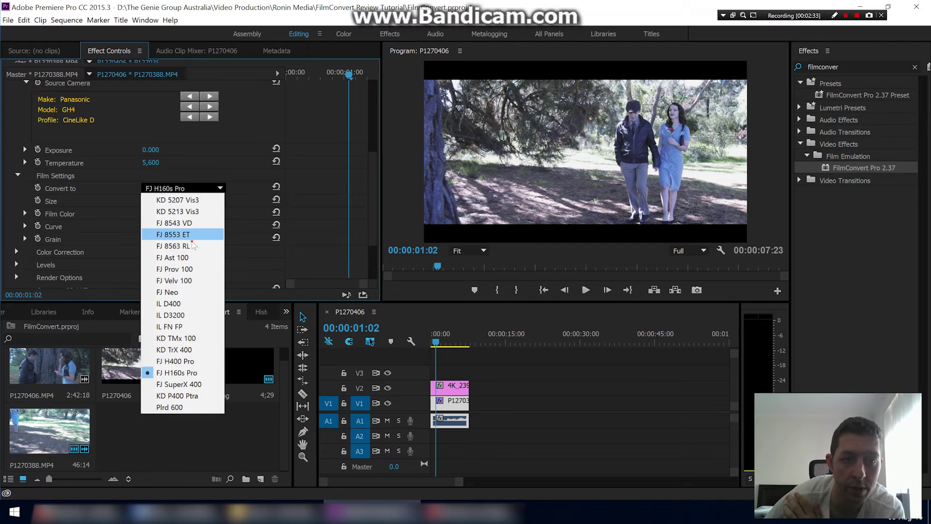
left_click(180, 246)
left_click(198, 187)
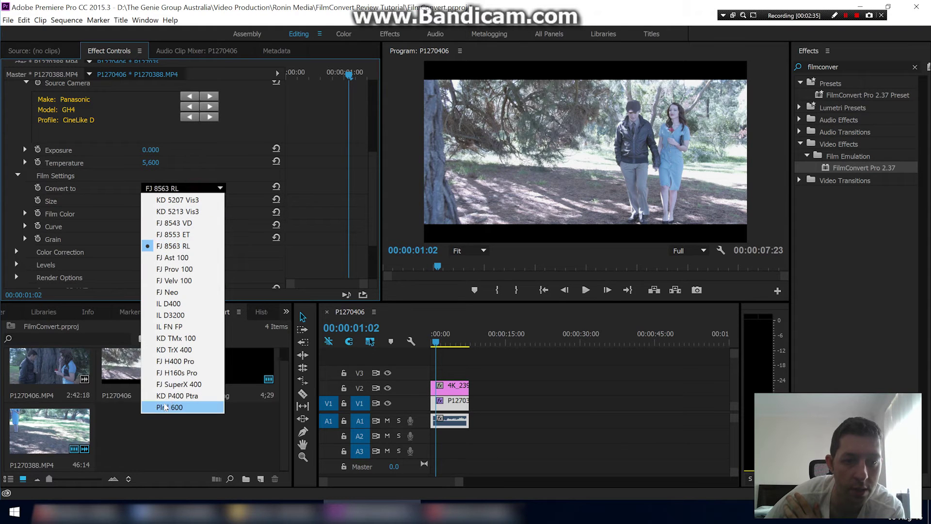
left_click(178, 396)
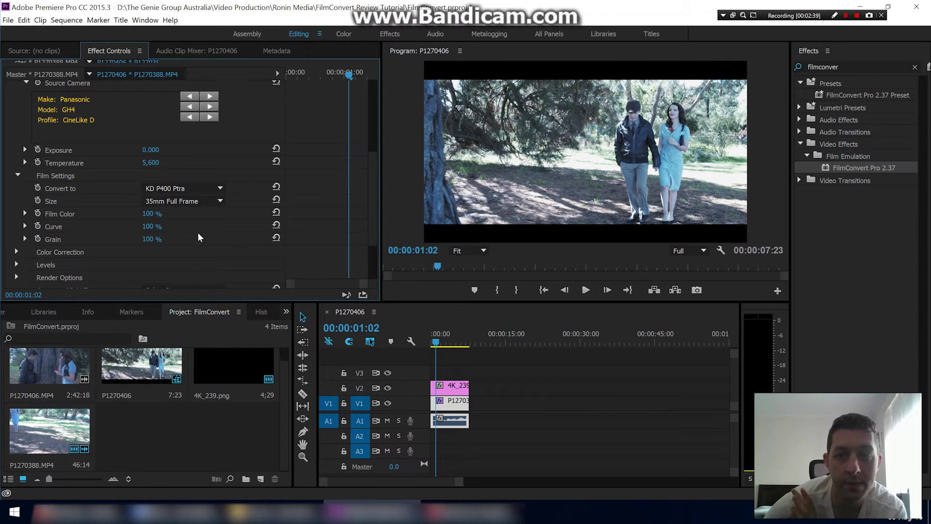
left_click(199, 203)
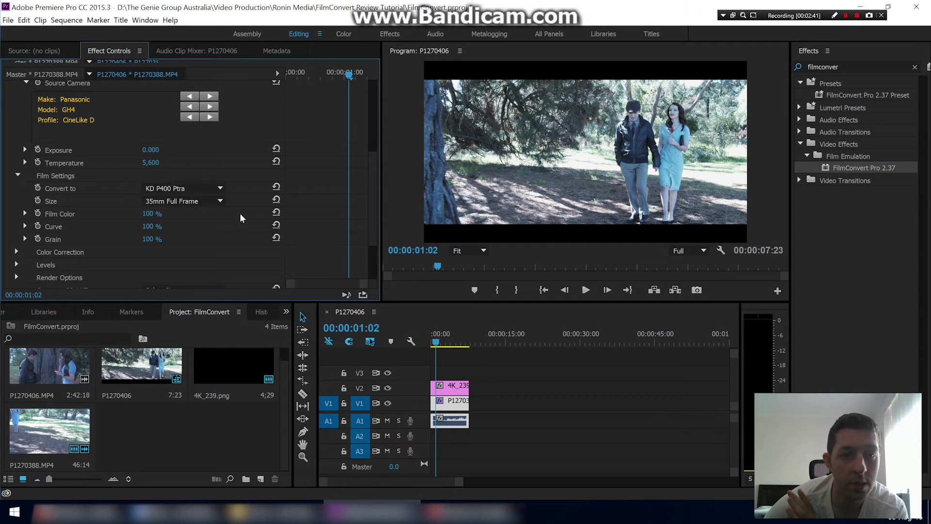
left_click(219, 201)
left_click(180, 294)
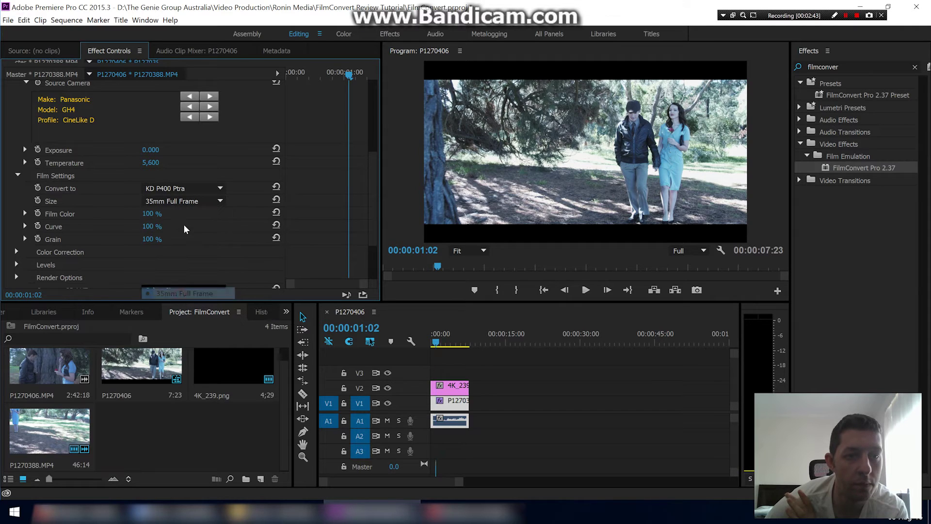
left_click(153, 216)
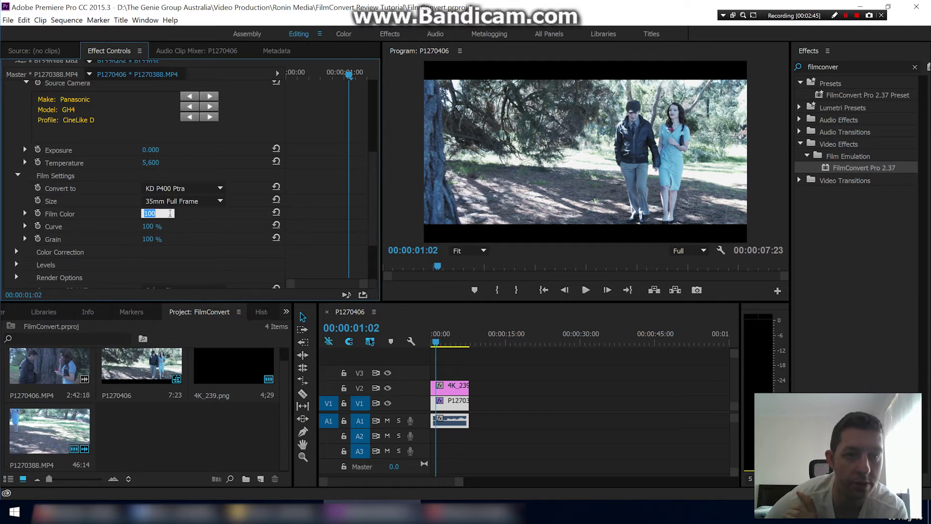
type("90")
key("shift+Down")
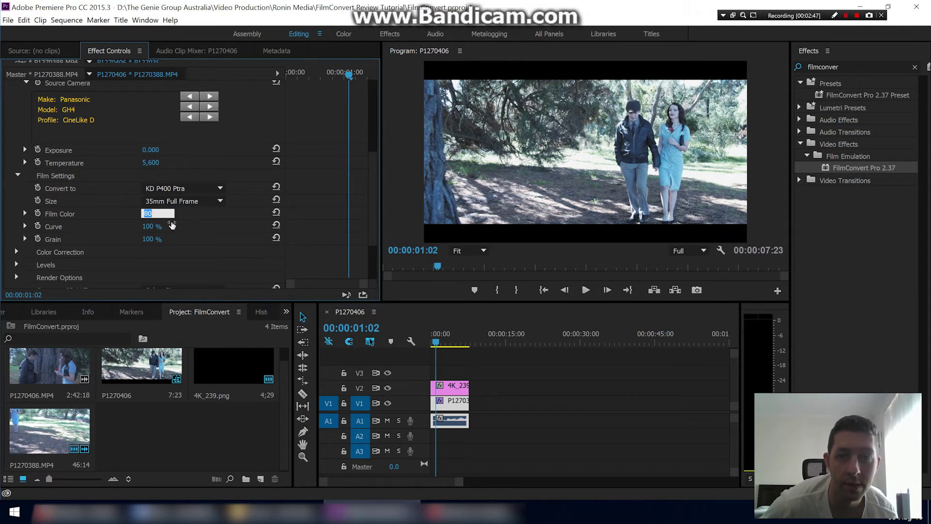
key("shift+Down")
key("shift+Down")
key("shift+Down")
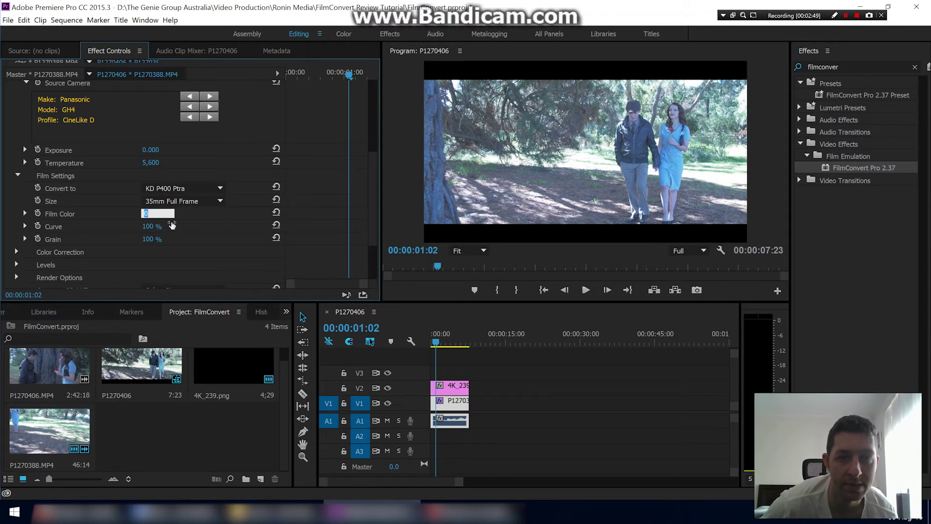
key("shift+Up")
key("shift+Up")
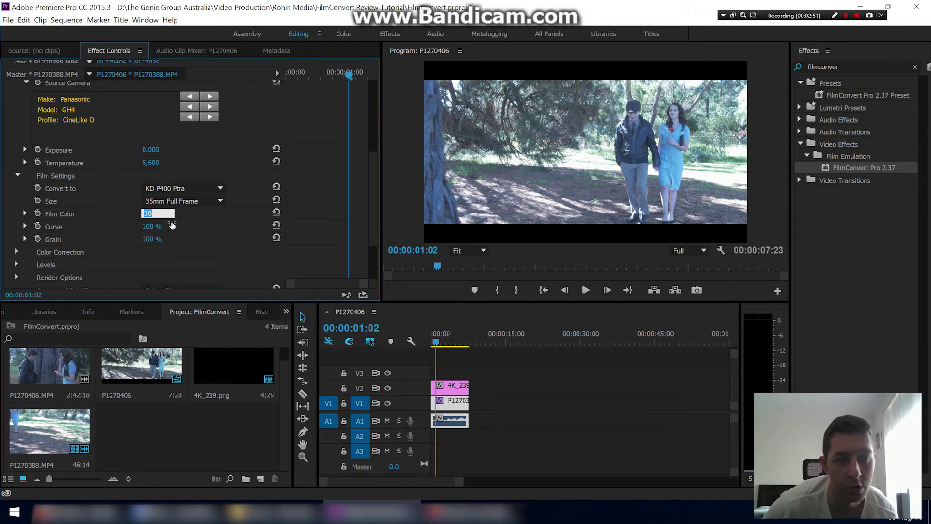
key("shift+Up")
key("shift+Up")
key("shift+Up")
key("shift+Up")
key("shift+Up")
key("shift+Up")
key("shift+Up")
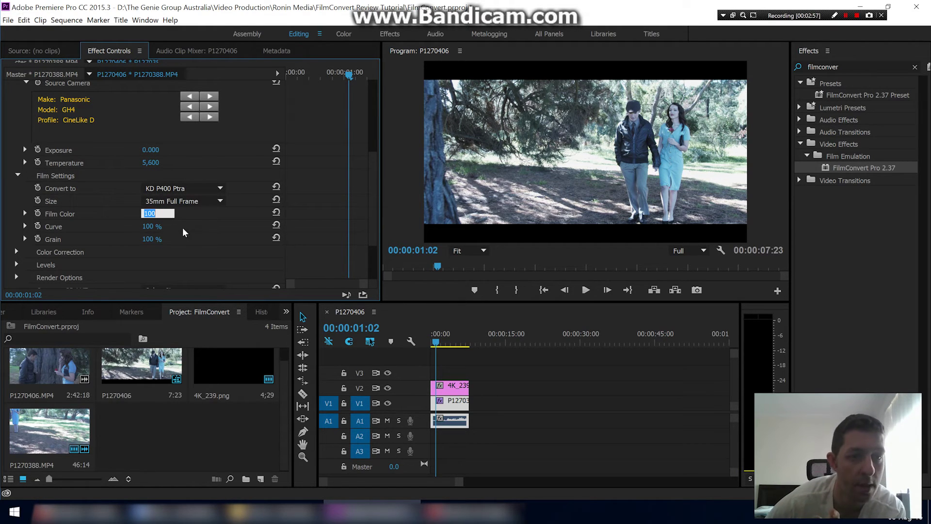
left_click(153, 243)
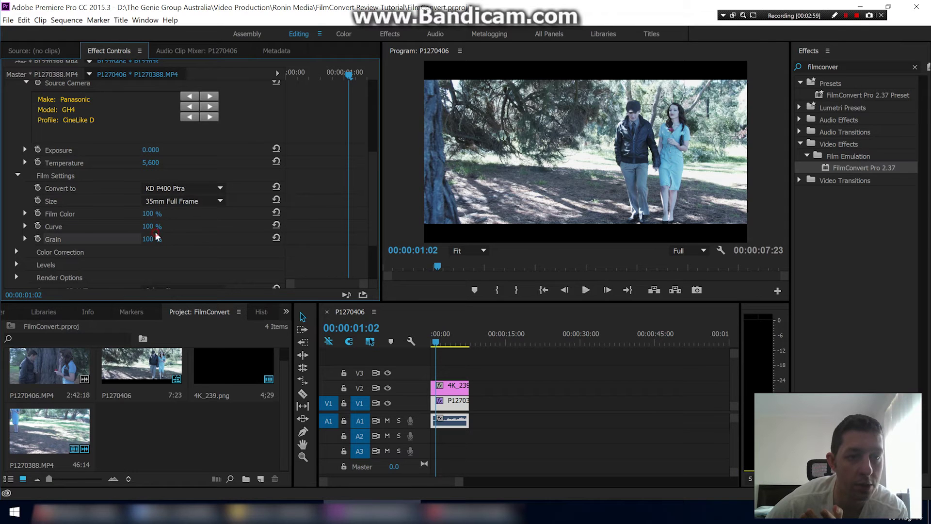
left_click_drag(152, 227, 140, 226)
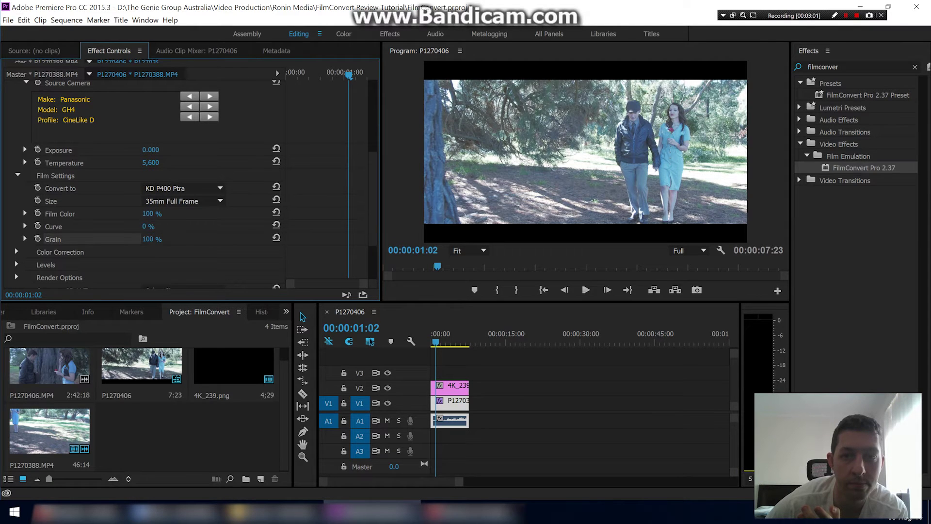
key("ctrl+z")
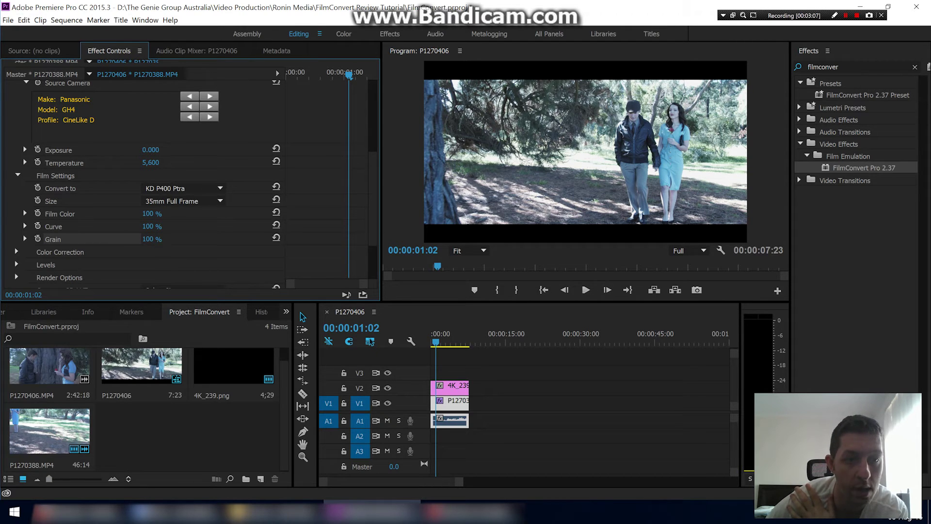
Set FilmConvert's Grain amount to 10%
left_click(153, 239)
type("10")
key("Return")
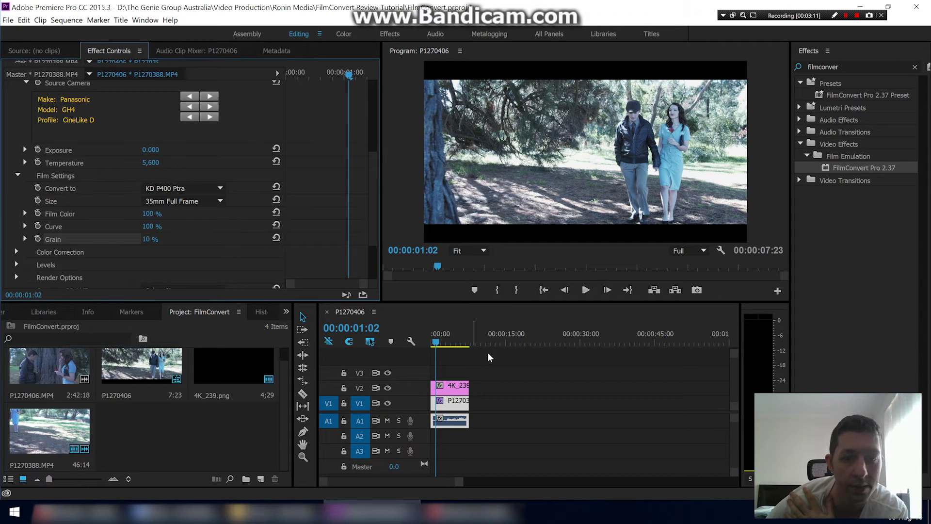
Play the graded clip from the start, then park the playhead near 2 seconds
left_click(444, 349)
key("Home")
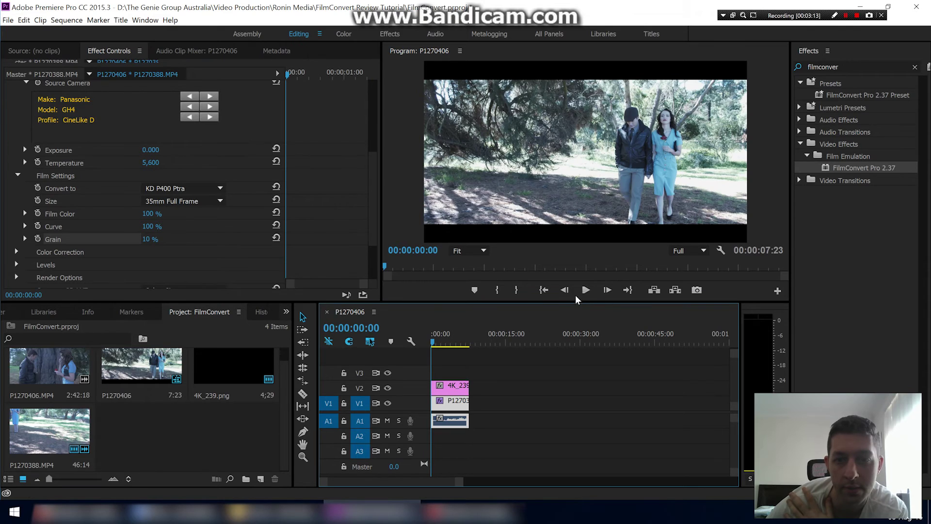
left_click(585, 290)
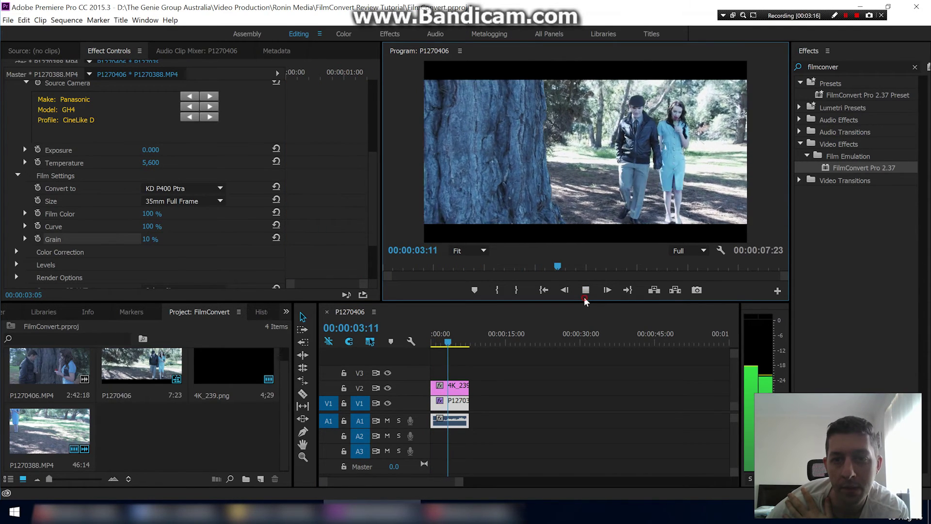
key("space")
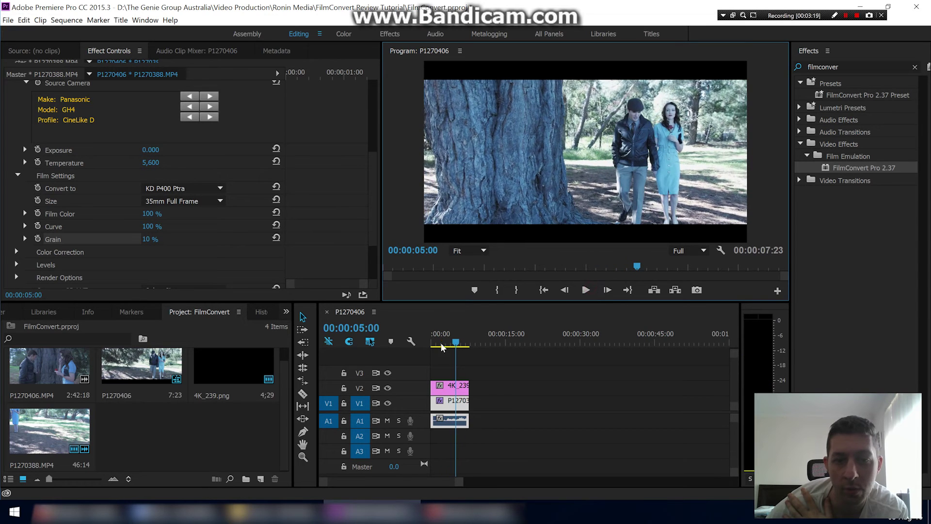
left_click(443, 346)
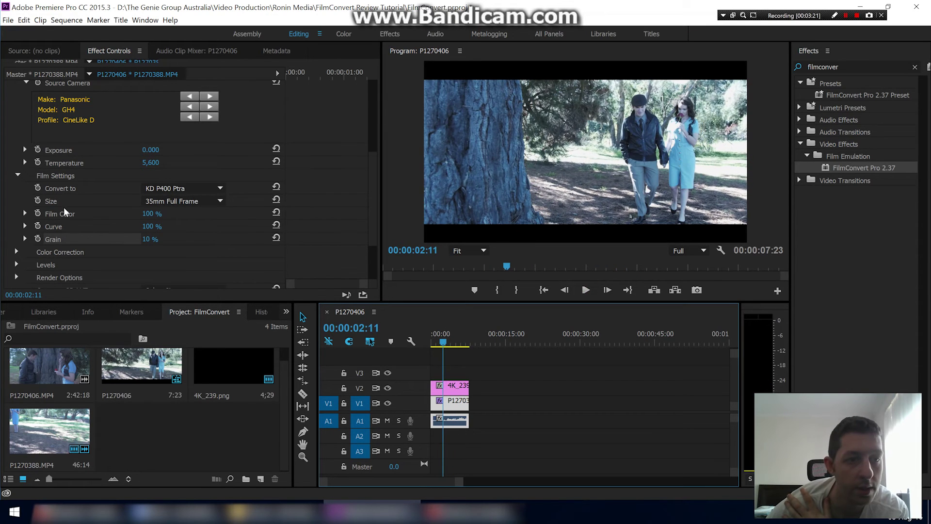
Expand Color Correction and tint the Shadows, Highlights and Midtones wheels off neutral
scroll(29, 218, "down", 1)
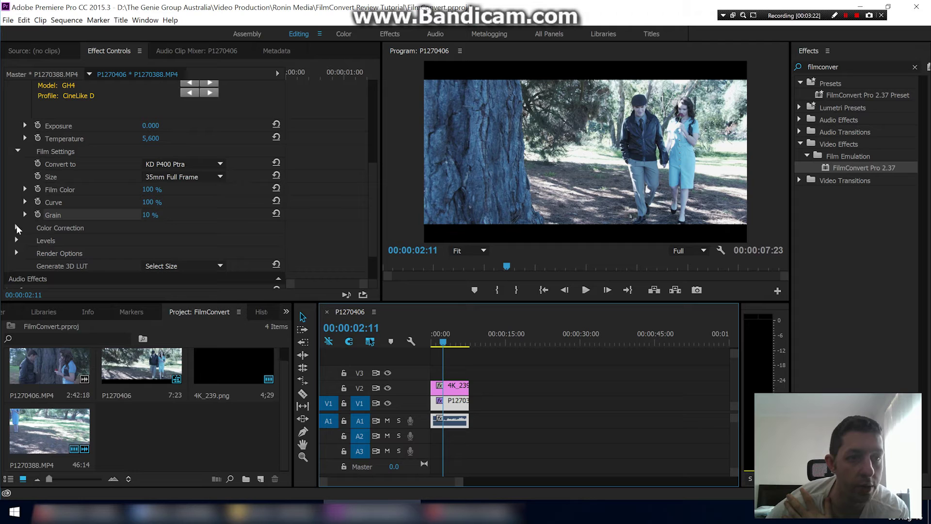
left_click(16, 228)
scroll(16, 228, "down", 3)
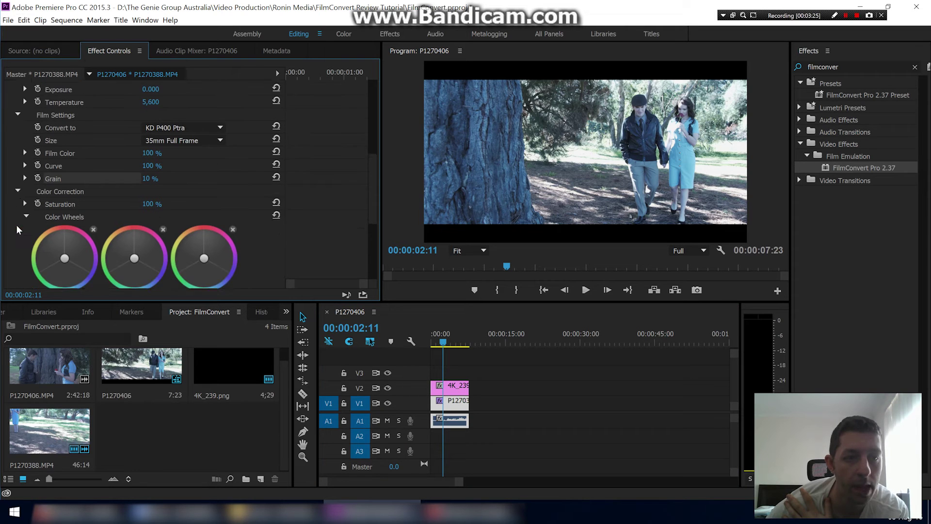
scroll(16, 227, "down", 2)
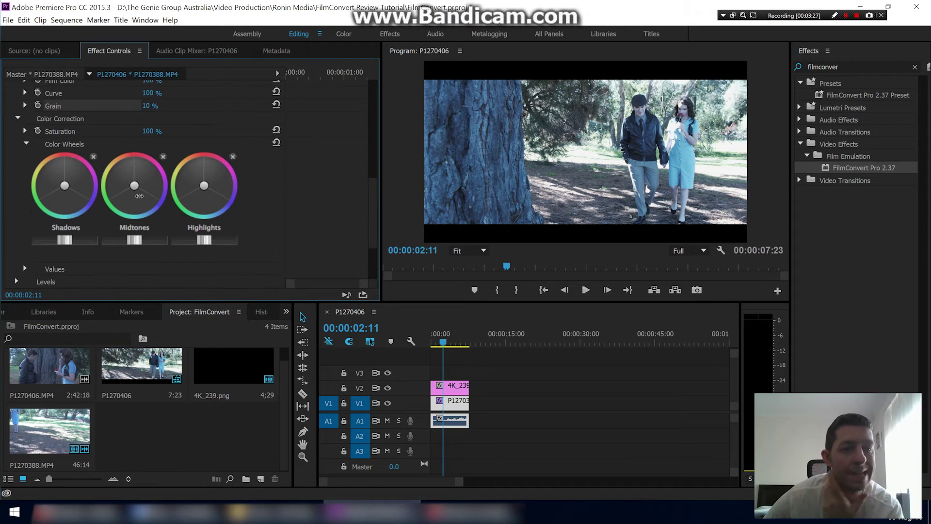
left_click_drag(64, 186, 73, 190)
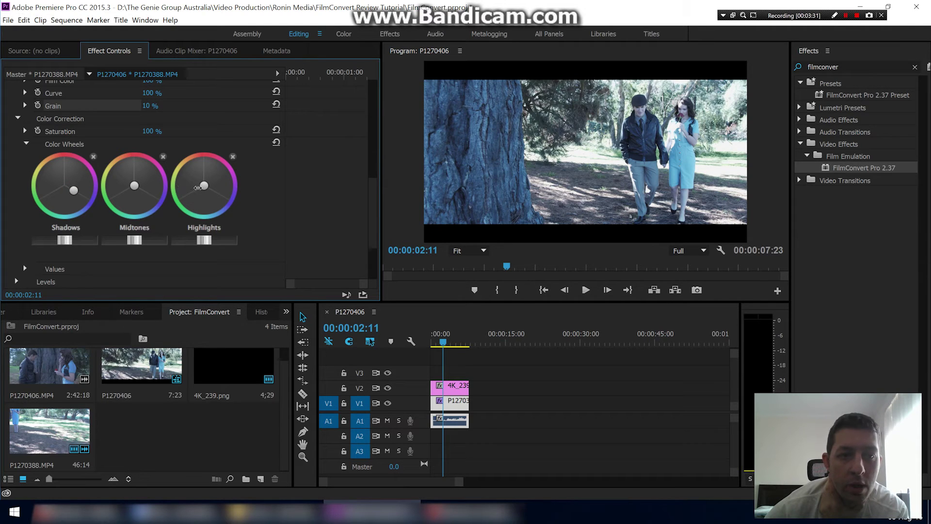
left_click_drag(203, 186, 196, 176)
mouse_move(134, 185)
left_mouse_down()
mouse_move(144, 201)
mouse_move(129, 204)
mouse_move(126, 180)
mouse_move(136, 182)
left_mouse_up()
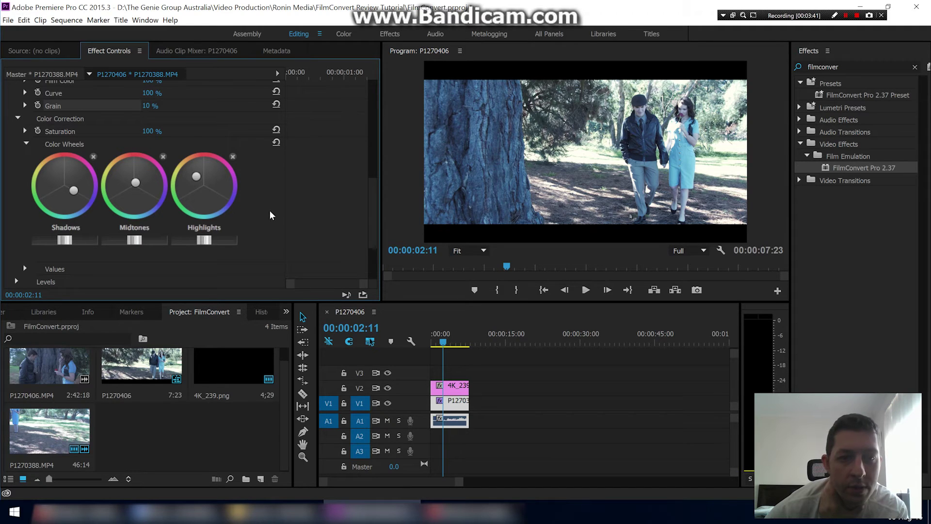
Fine-tune brightness sliders: adjust shadows, darken then slightly brighten highlights, lower midtones
scroll(231, 214, "down", 1)
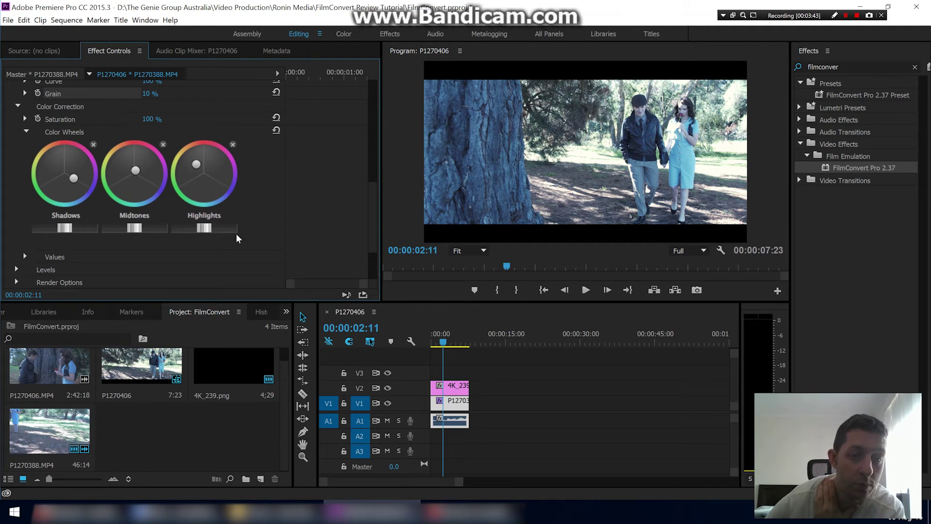
mouse_move(204, 228)
left_mouse_down()
mouse_move(228, 228)
mouse_move(196, 227)
left_mouse_up()
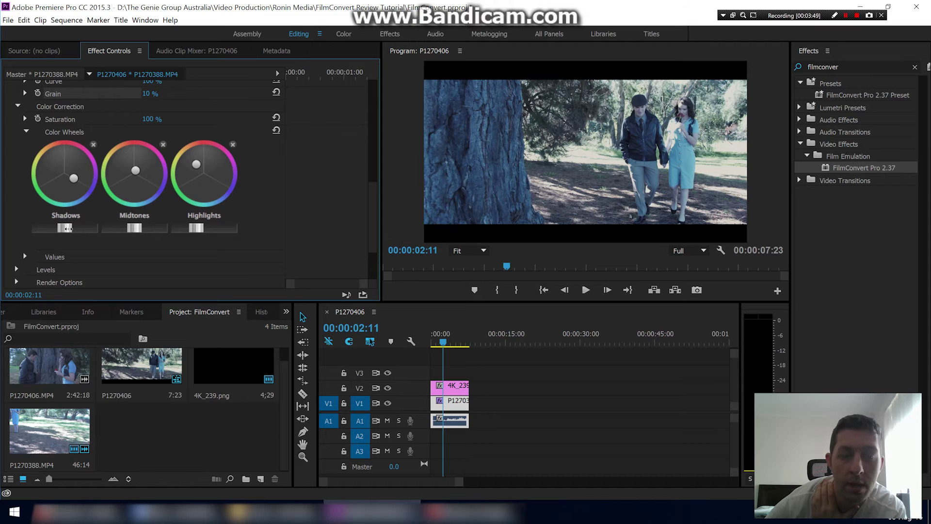
left_click(65, 227)
mouse_move(65, 228)
left_mouse_down()
mouse_move(90, 228)
mouse_move(48, 227)
mouse_move(64, 228)
left_mouse_up()
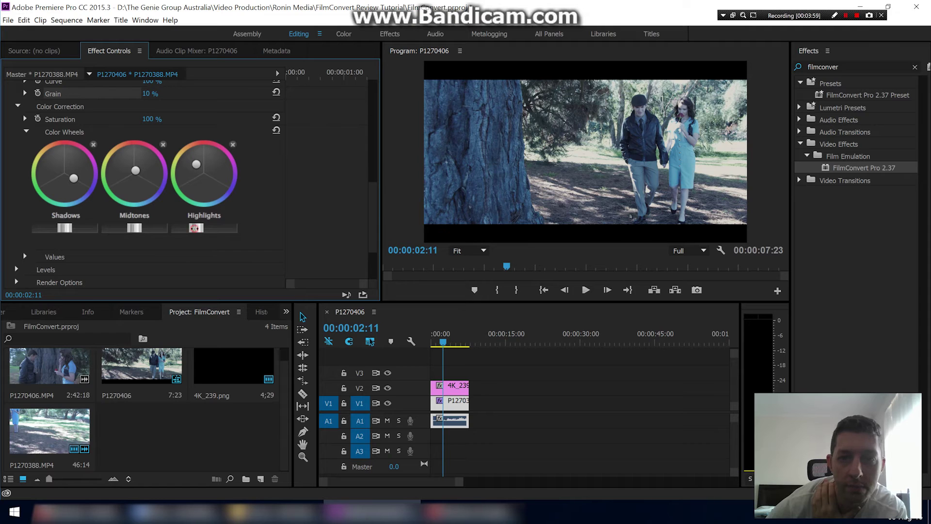
left_click_drag(195, 228, 192, 228)
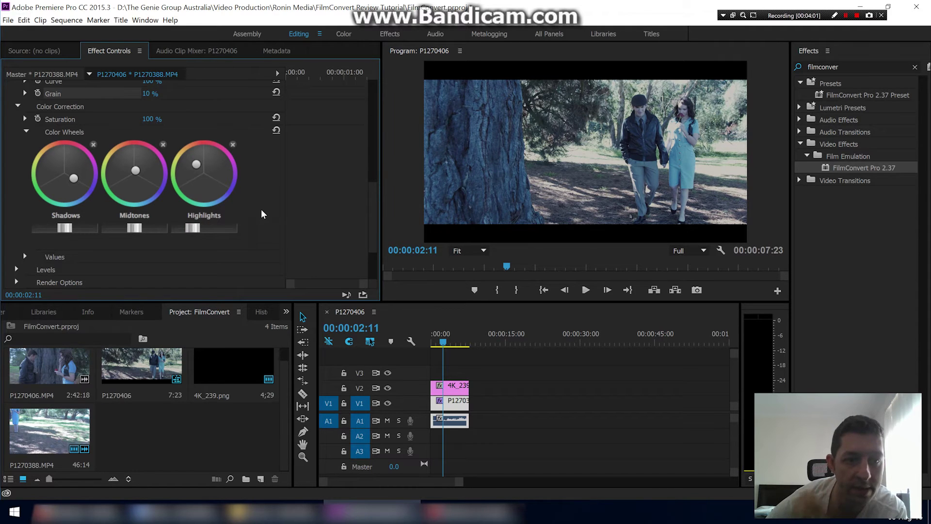
scroll(262, 212, "down", 2)
left_click_drag(129, 205, 130, 204)
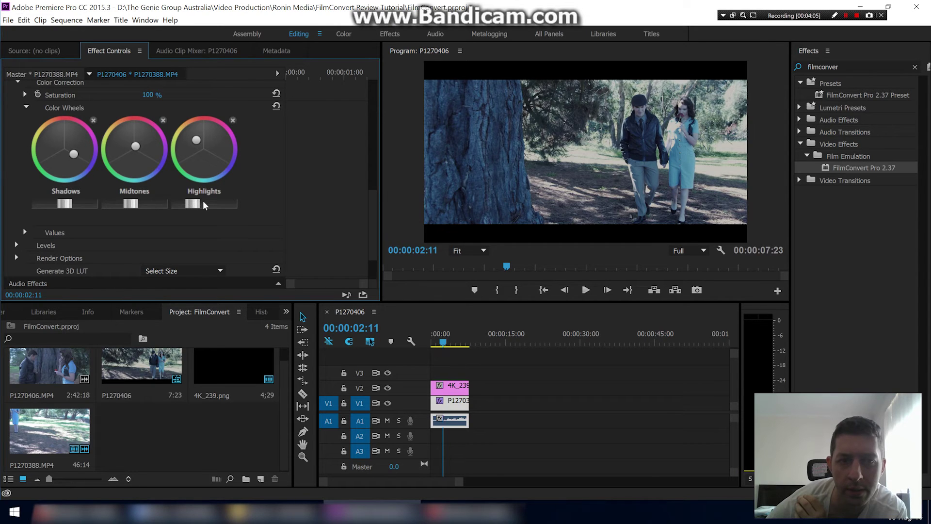
left_click_drag(193, 203, 197, 203)
scroll(243, 194, "down", 4)
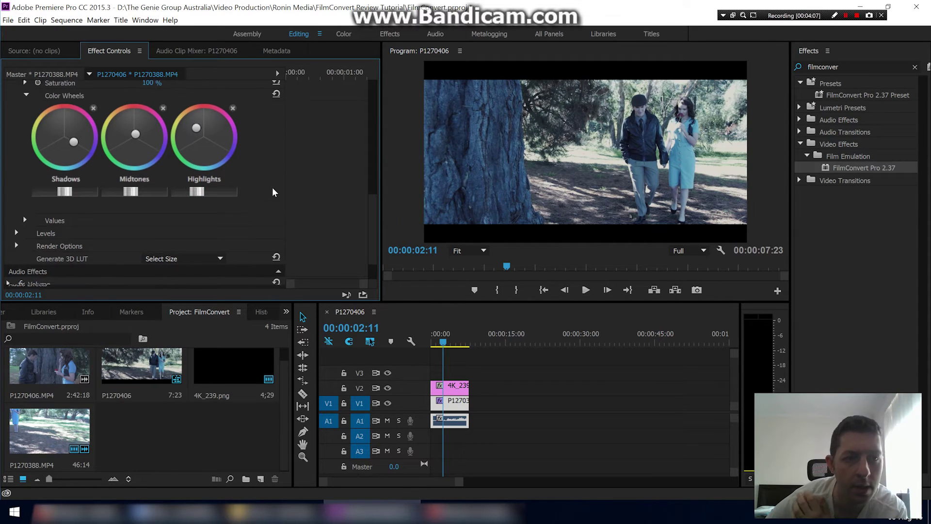
Expand Values > Shadows to show Hue 28.0°, Amount 0.378 and Lift 1.000
left_click(27, 179)
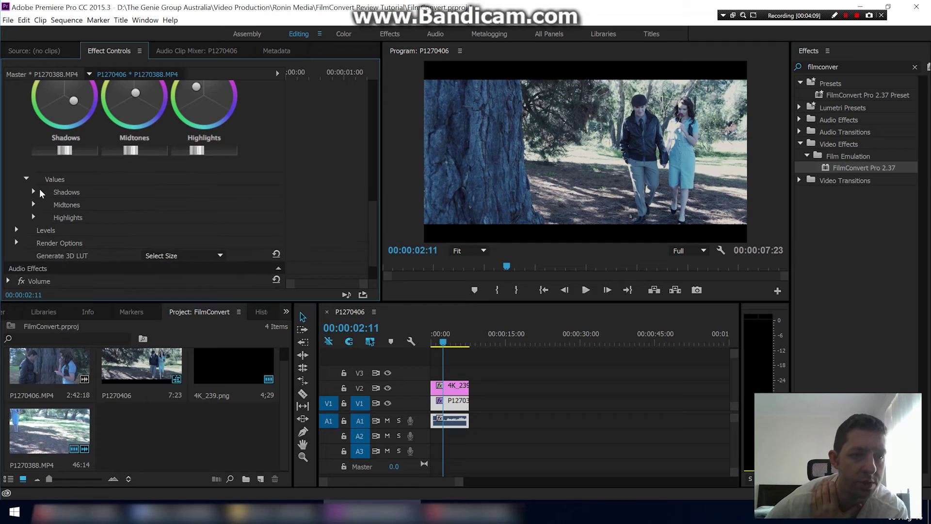
left_click(34, 192)
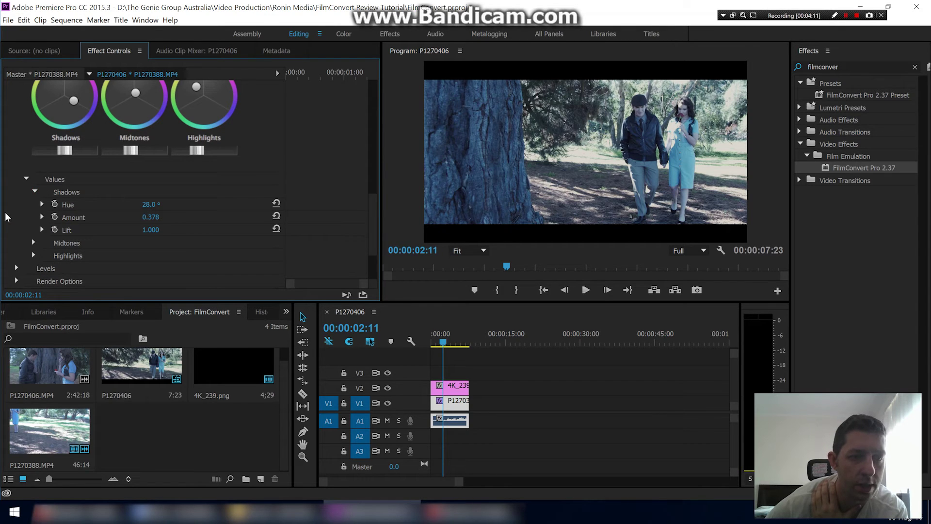
scroll(13, 237, "down", 1)
Test the Levels black and white points, reset the graph, and collapse Levels and Render Options
left_click(14, 243)
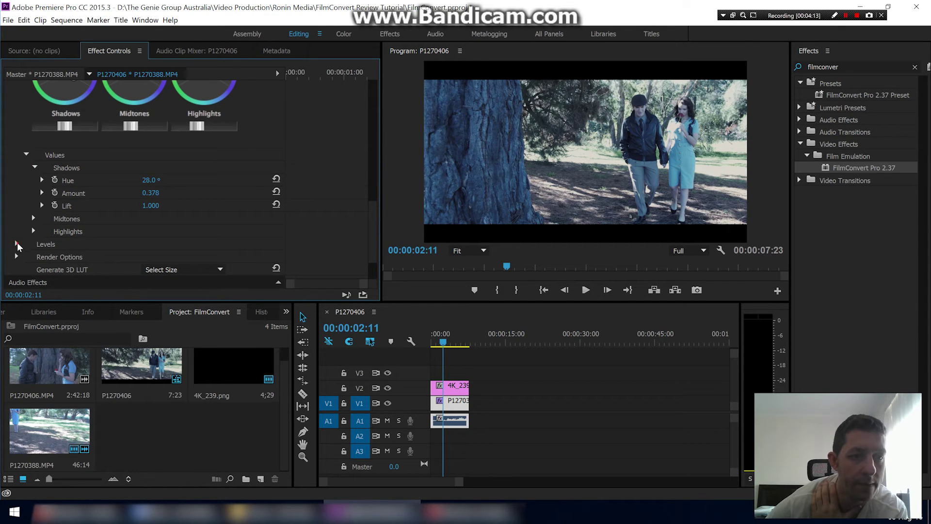
left_click(16, 243)
scroll(19, 228, "down", 6)
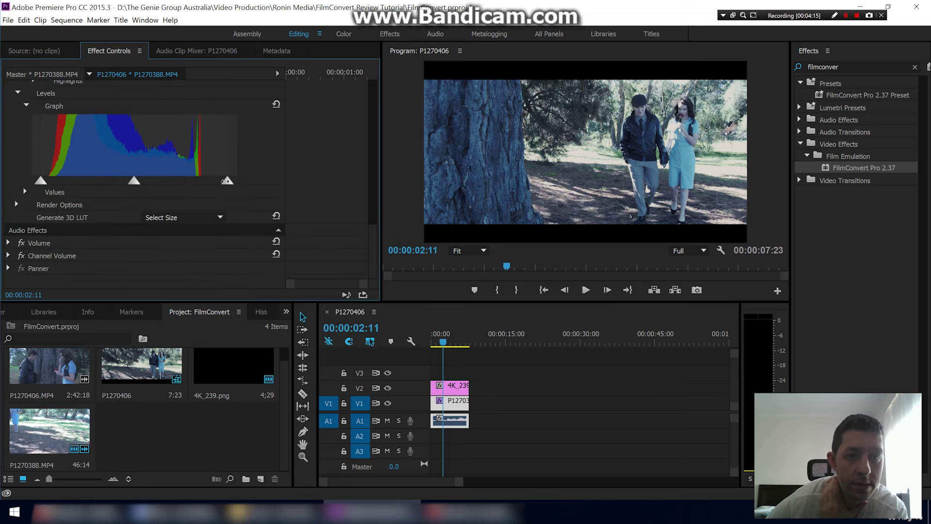
left_click_drag(226, 181, 212, 183)
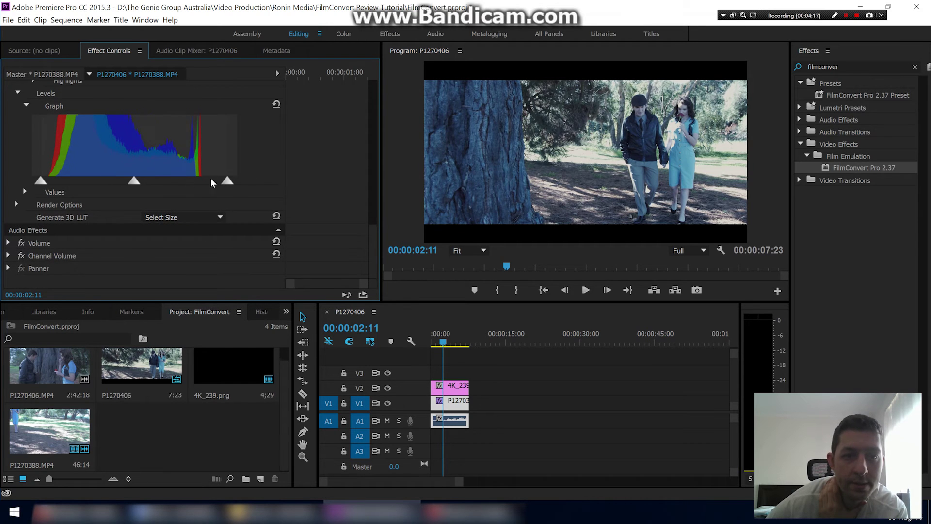
left_click_drag(41, 181, 65, 182)
left_click(277, 104)
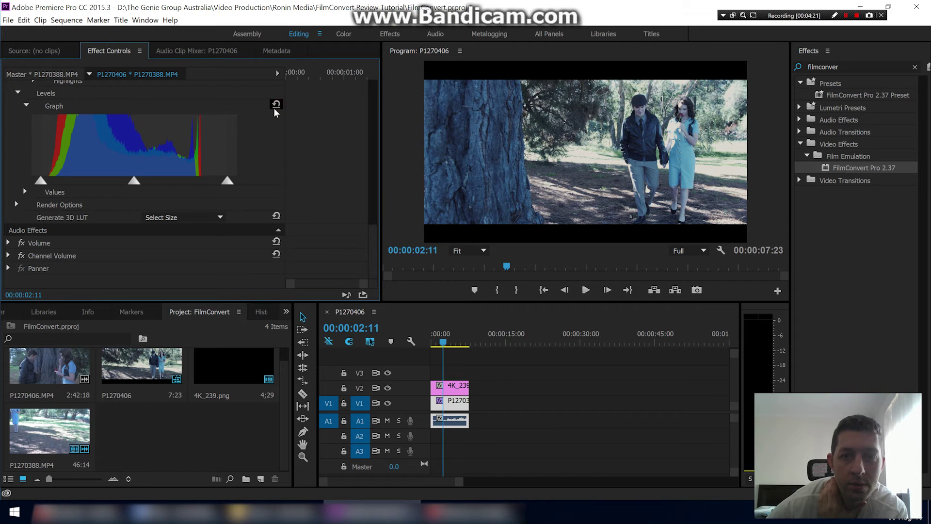
left_click(18, 92)
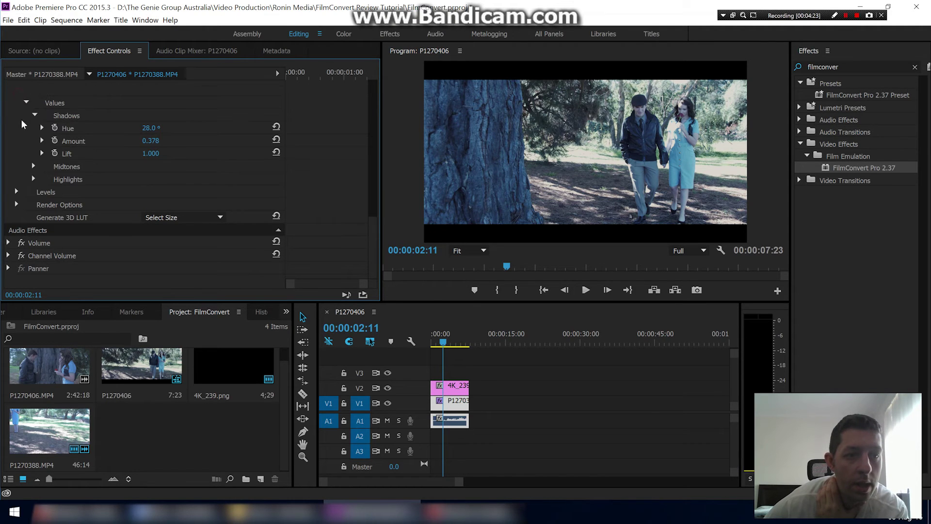
left_click(17, 205)
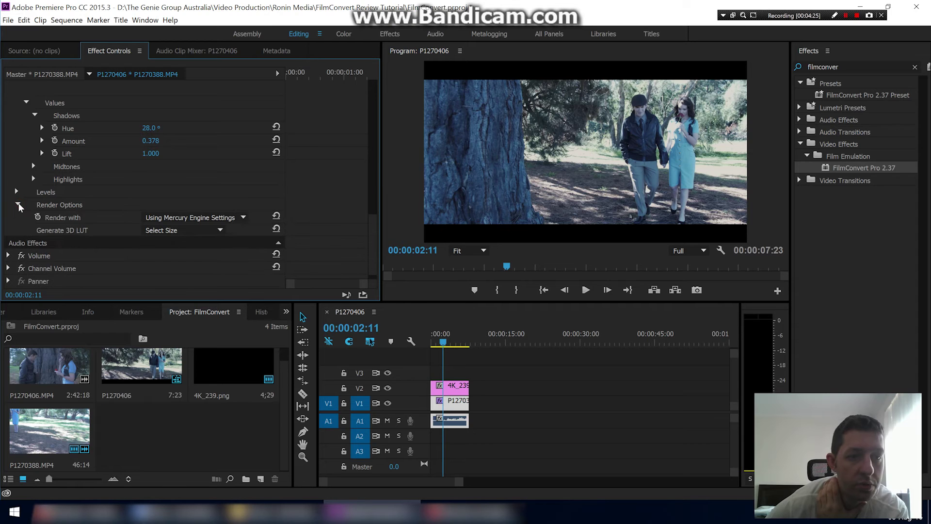
left_click(19, 206)
Drag Temperature down to cool the image to 5,714
scroll(299, 222, "up", 1)
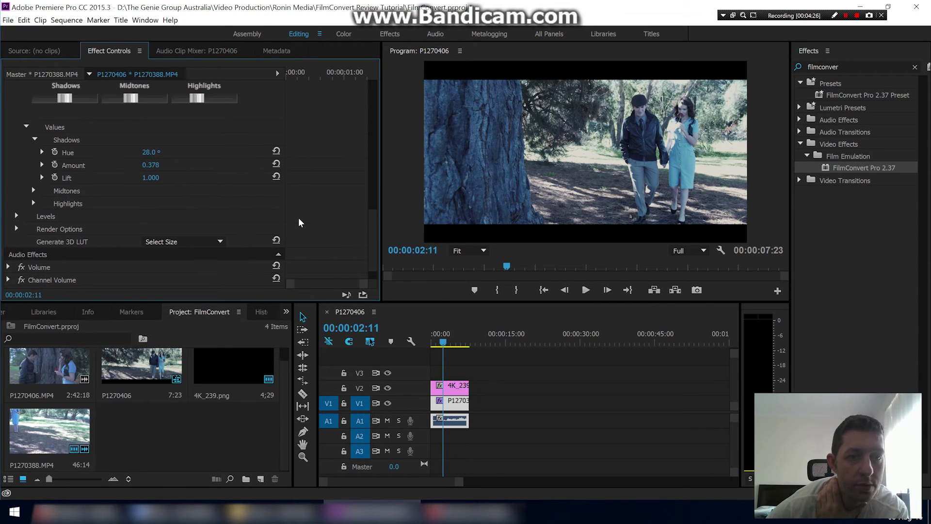
scroll(299, 222, "up", 6)
scroll(328, 203, "up", 5)
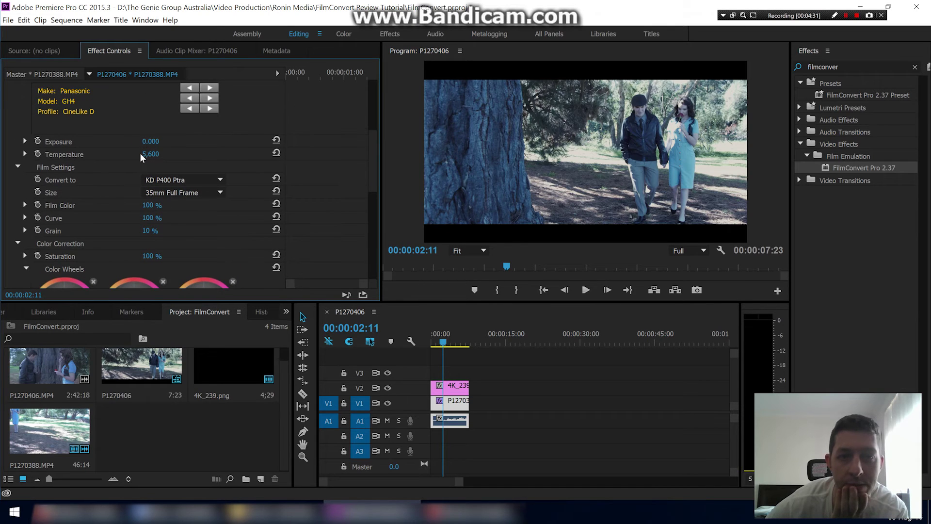
mouse_move(150, 153)
left_mouse_down()
mouse_move(123, 154)
mouse_move(151, 145)
left_mouse_up()
Try Exposure values -1.5, 0.5 and 0.1, settling on 0.050
left_click(151, 144)
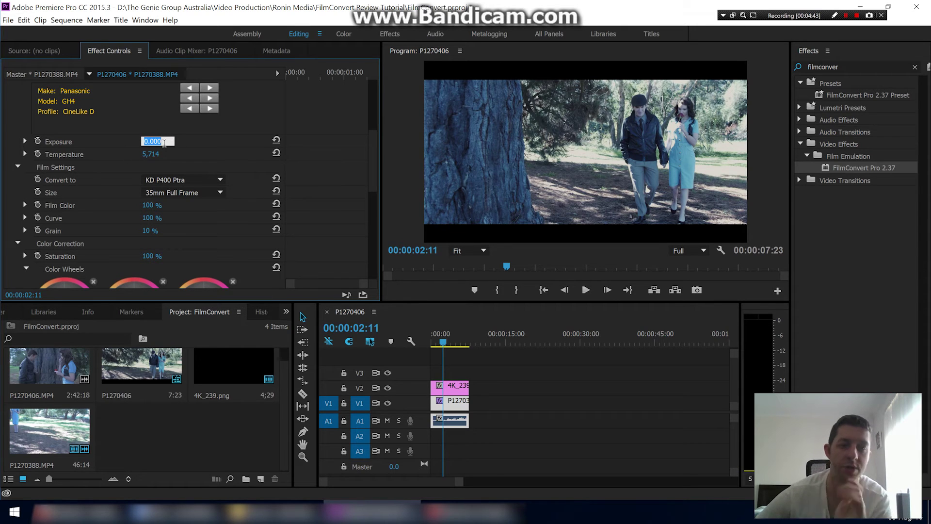
type("-1.5")
key("Return")
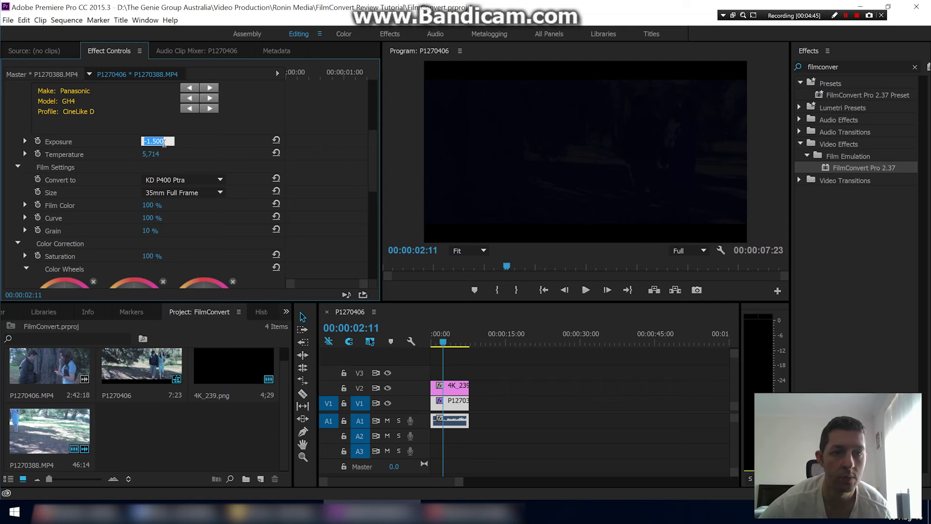
type("0.5")
key("Return")
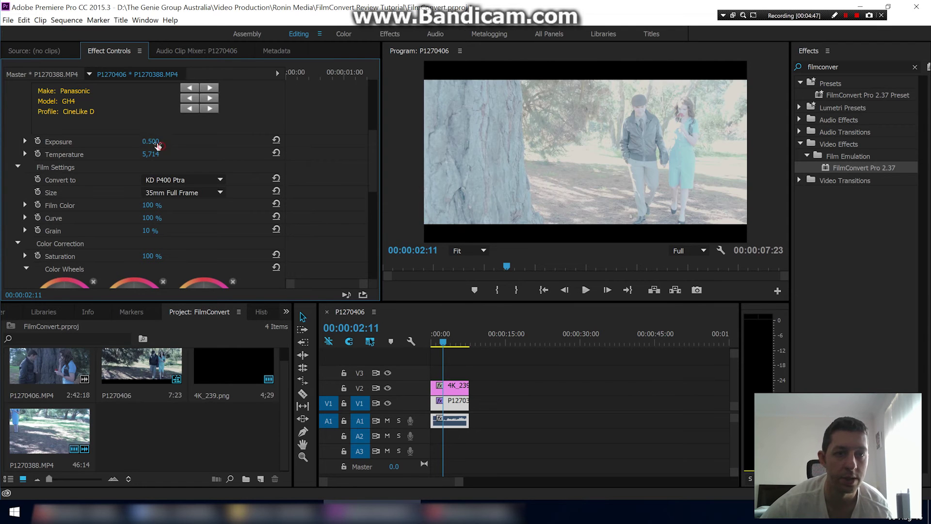
left_click(158, 145)
type("0.1")
key("Return")
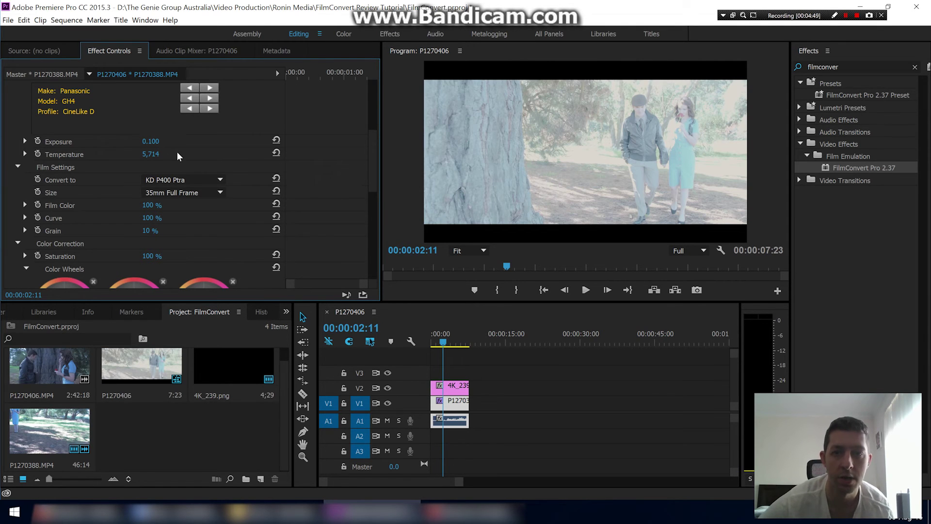
left_click(164, 144)
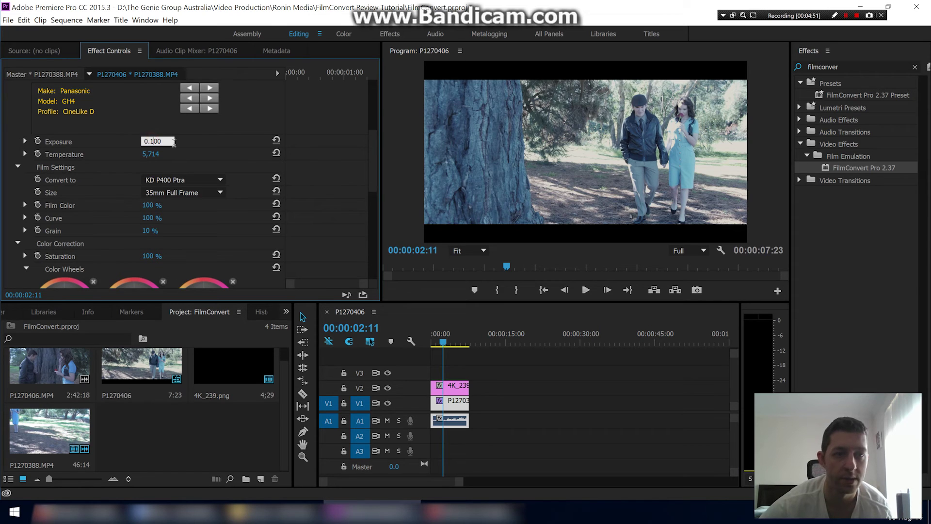
key("BackSpace")
type("05")
key("Return")
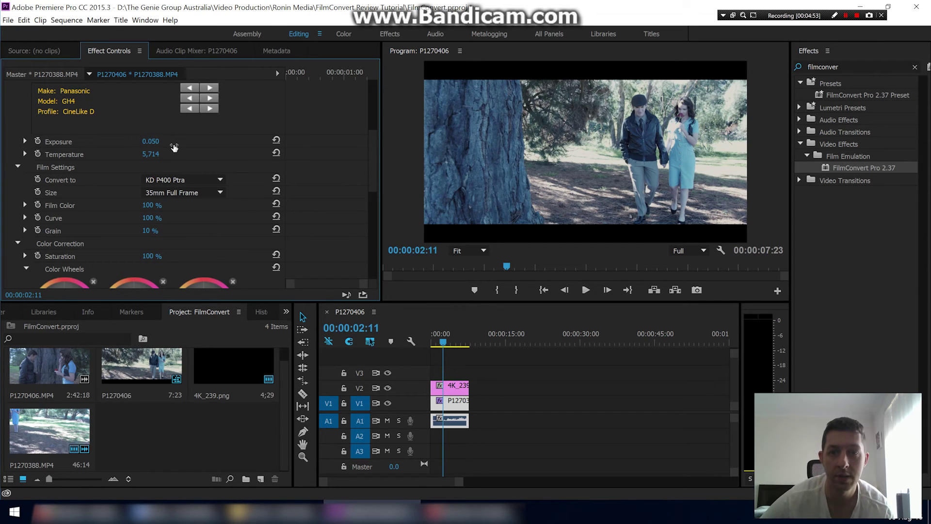
Play the graded clip from the start, stopping at 00:00:03:19
left_click(438, 342)
left_click(436, 342)
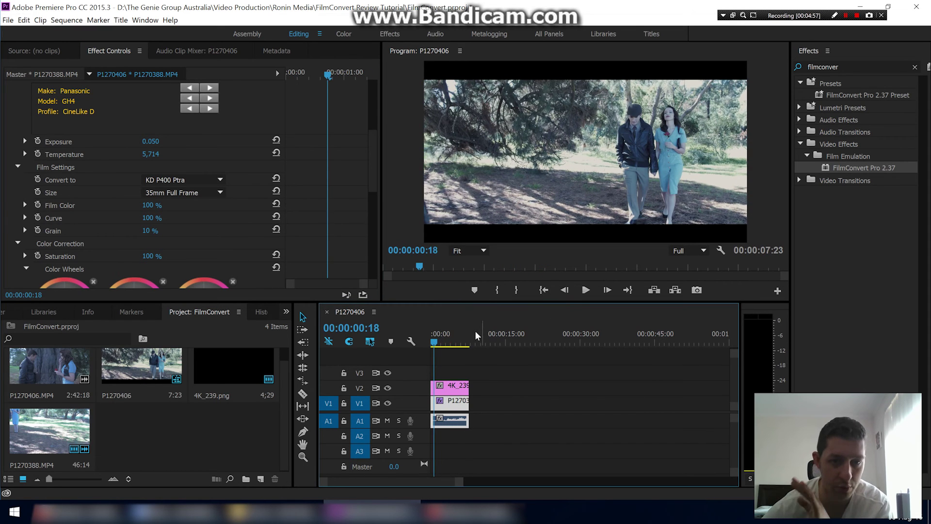
left_click(432, 341)
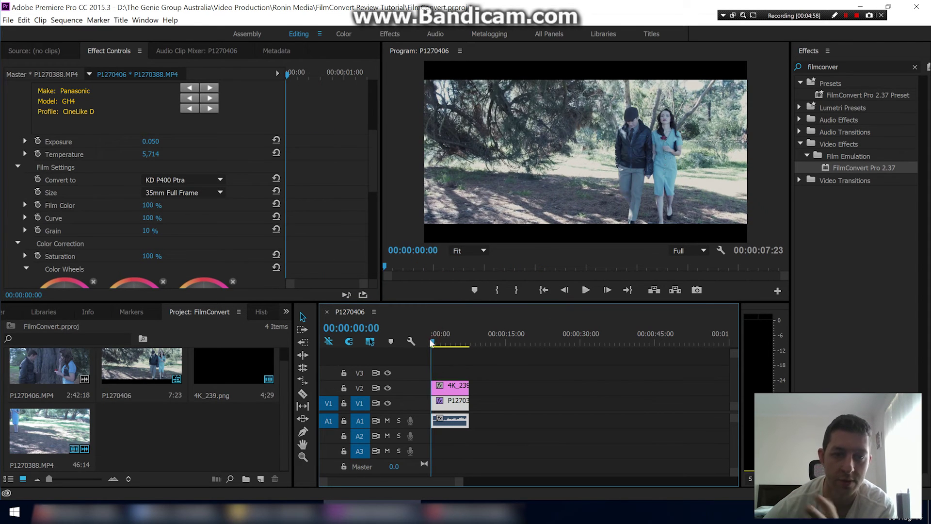
left_click(586, 290)
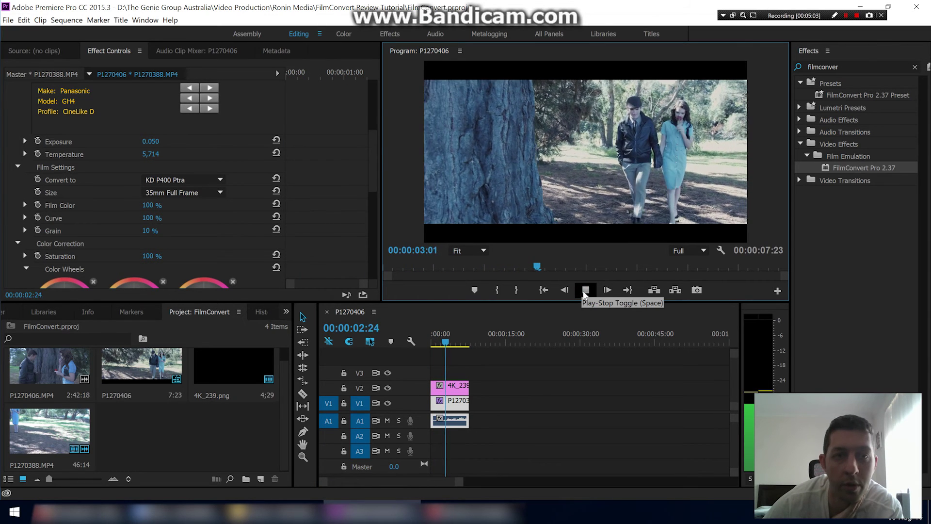
left_click(586, 290)
Darken the highlights slightly and drag Saturation down to 0% for black and white
scroll(297, 222, "down", 3)
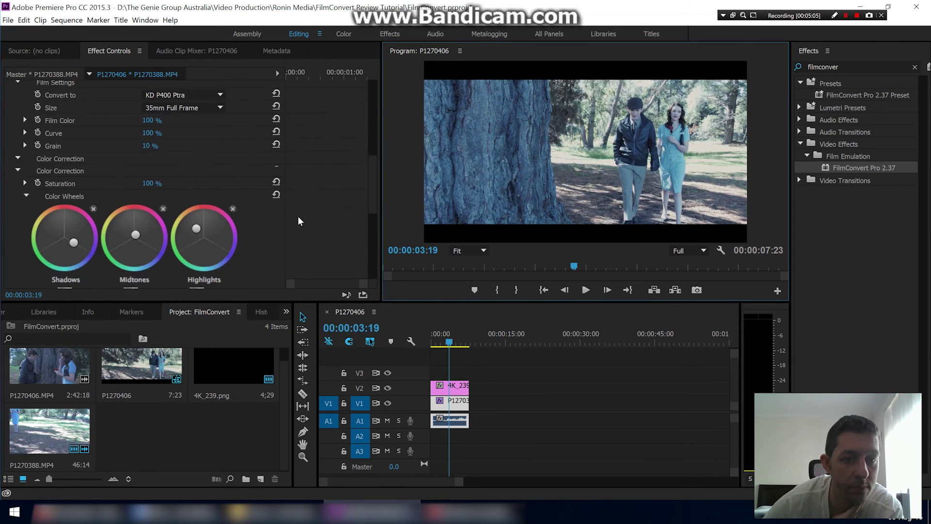
left_click_drag(196, 252, 186, 253)
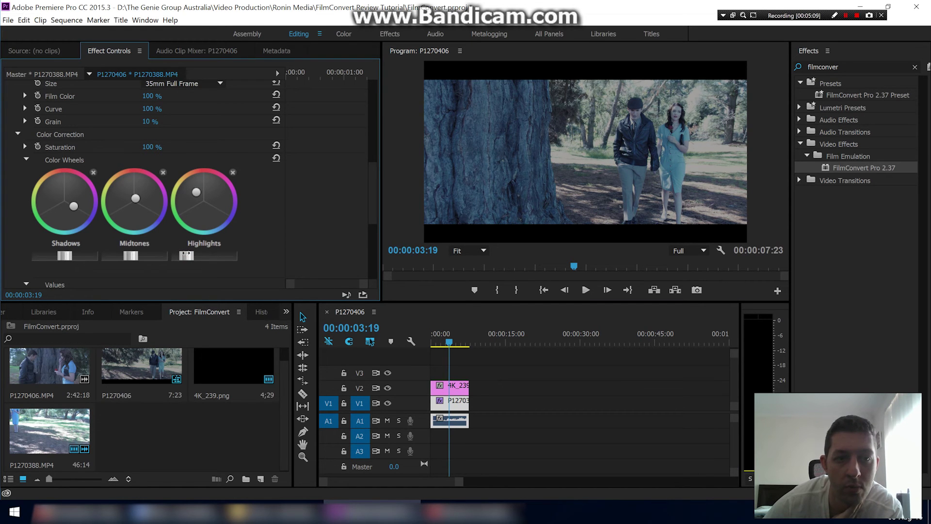
scroll(200, 196, "up", 2)
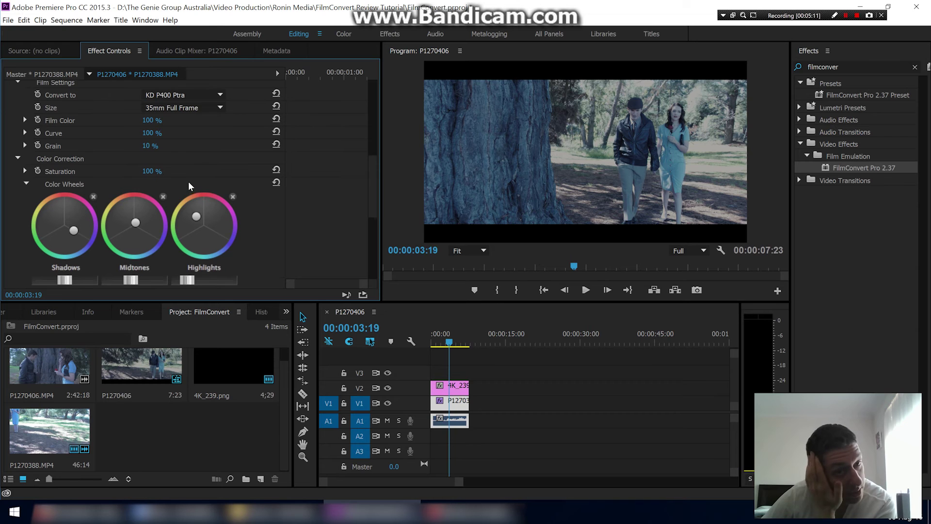
left_click_drag(167, 174, 118, 175)
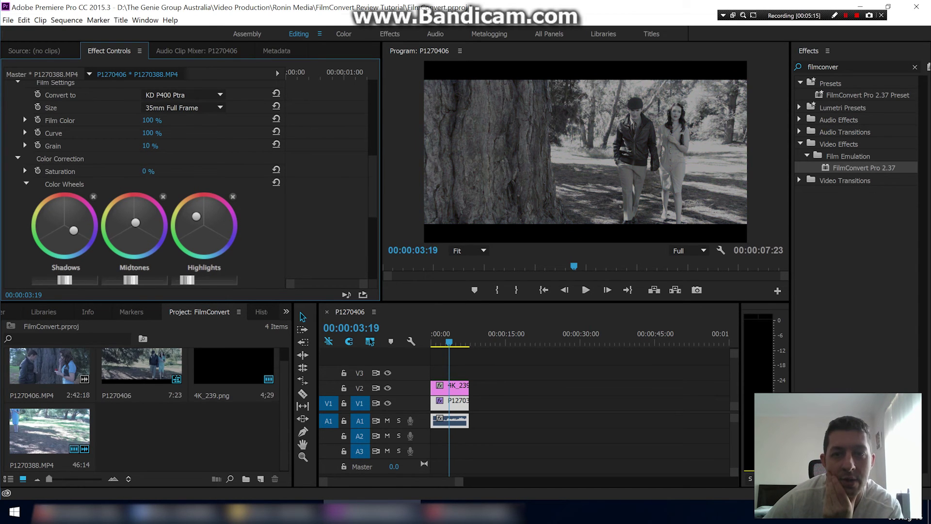
Set Saturation to 105%
left_click(148, 171)
type("46")
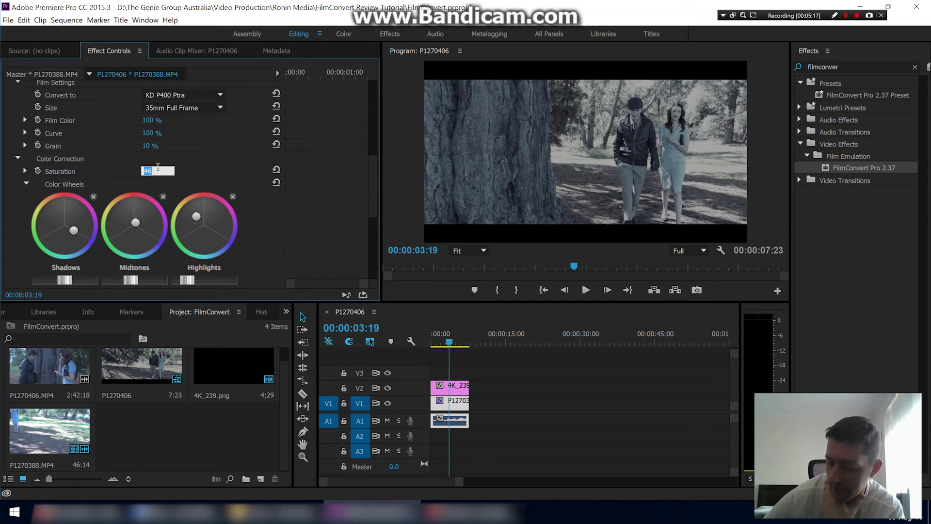
key("Return")
type("105")
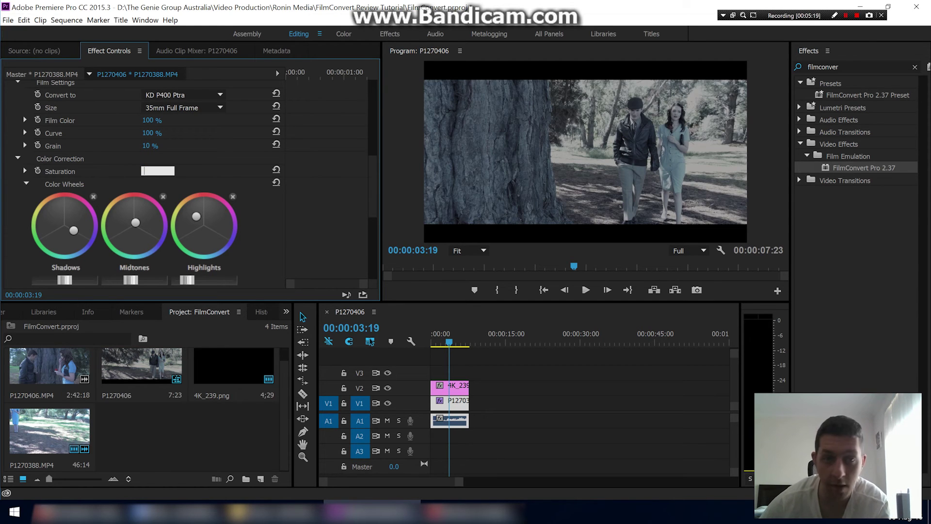
key("Return")
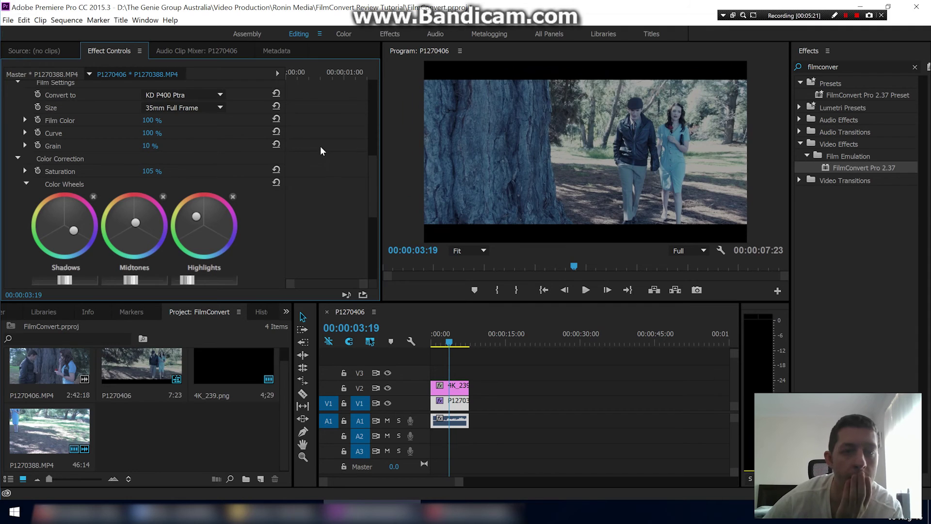
Lower the Film Color strength to 70%
scroll(279, 153, "up", 1)
left_click(149, 134)
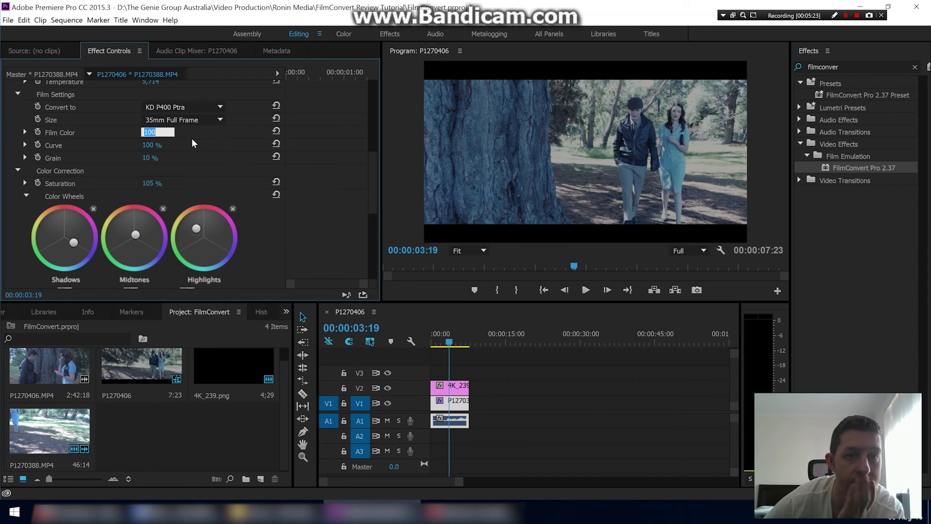
key("shift+Down")
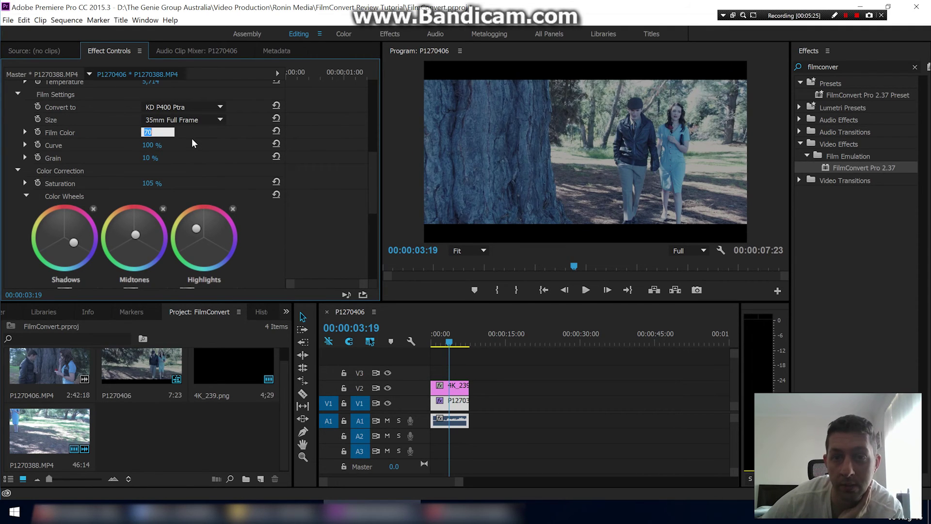
left_click(196, 108)
Preview the FJ SuperX 400, FJ H160s Pro and KD 5207 Vis3 film stocks, then return to KD P400 Ptra
left_click(192, 302)
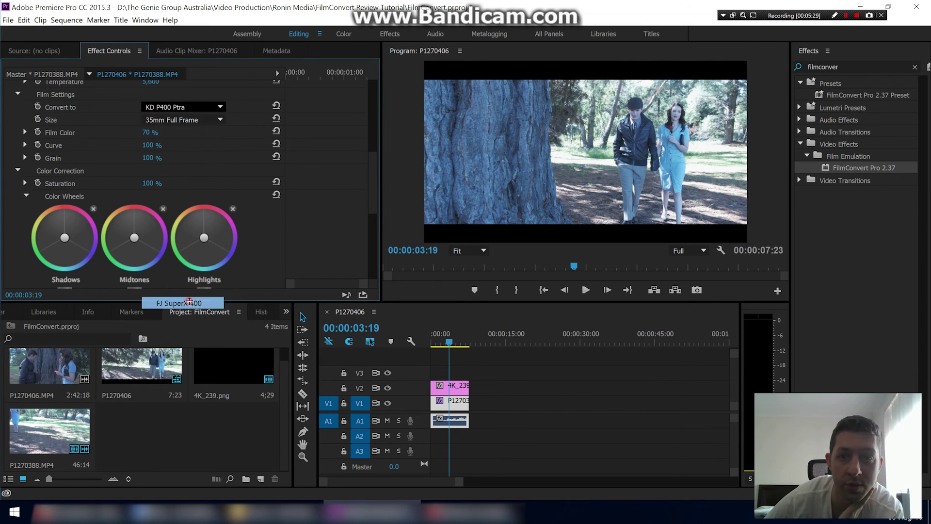
left_click(197, 108)
left_click(179, 291)
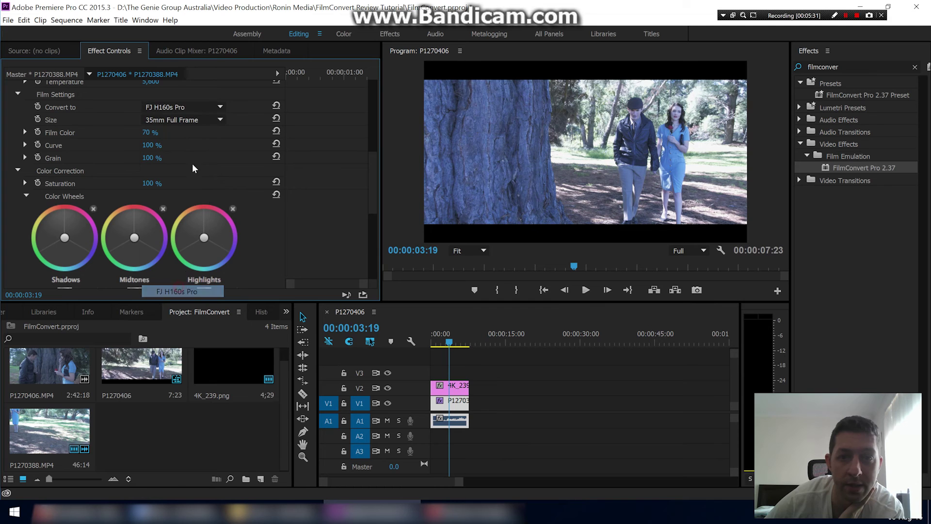
left_click(194, 107)
left_click(191, 119)
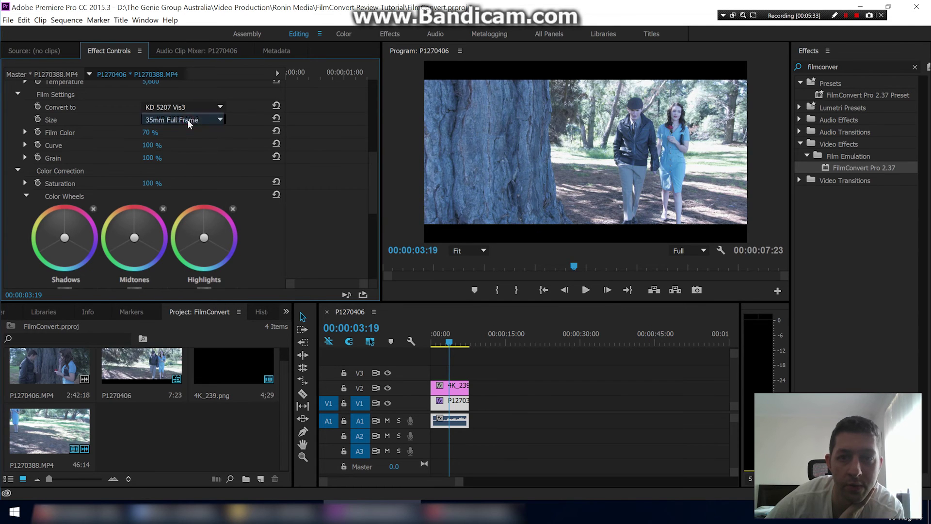
left_click(193, 107)
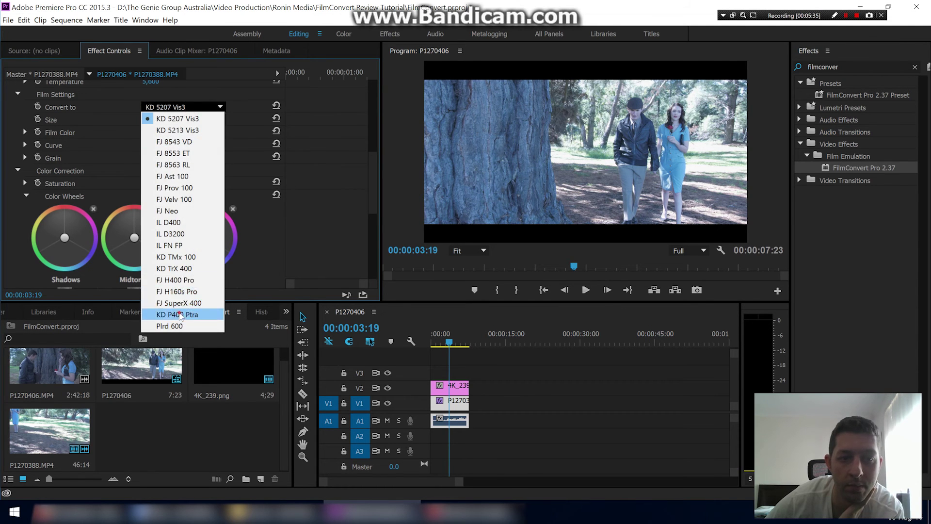
left_click(178, 314)
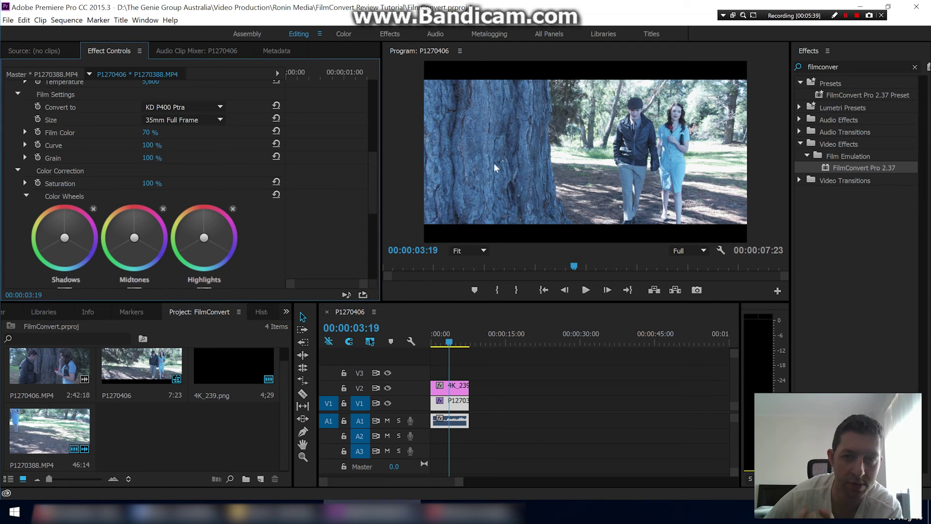
Play the graded clip from the start to review the KD P400 Ptra look
left_click_drag(443, 340, 430, 341)
left_click(585, 290)
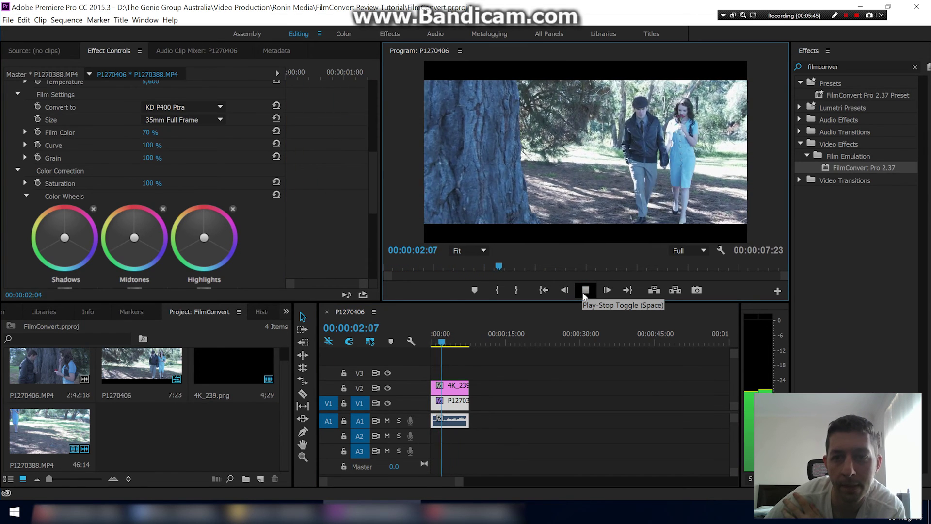
left_click(585, 291)
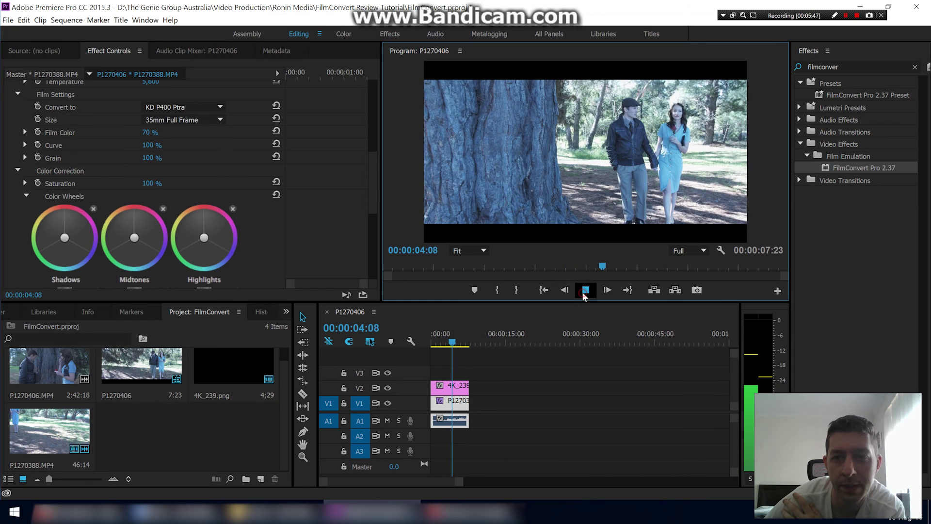
Turn the FilmConvert Pro 2.37 effect off and back on to compare, then save the project
scroll(27, 133, "up", 5)
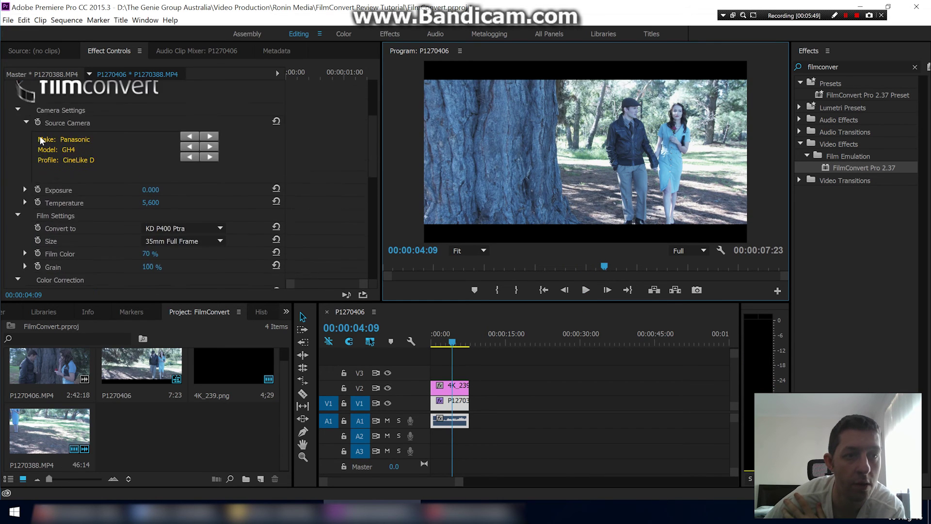
scroll(27, 134, "up", 3)
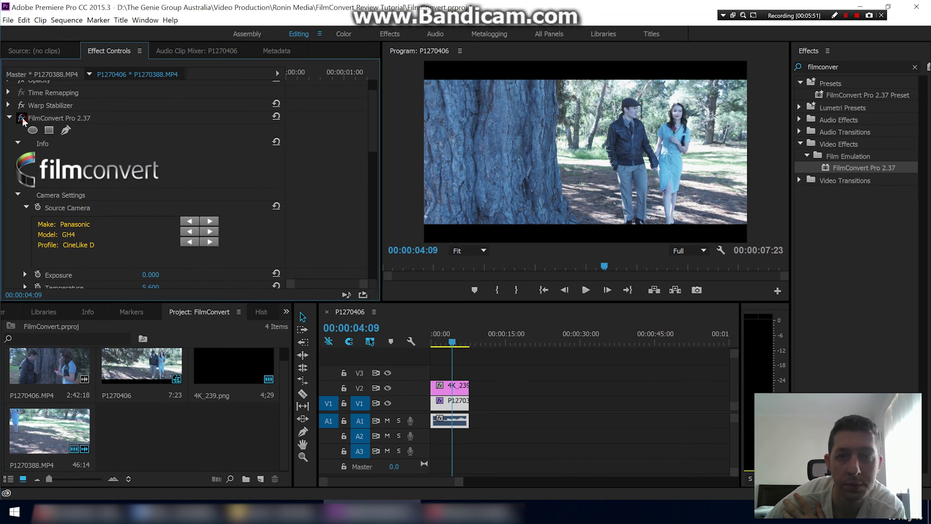
left_click(23, 118)
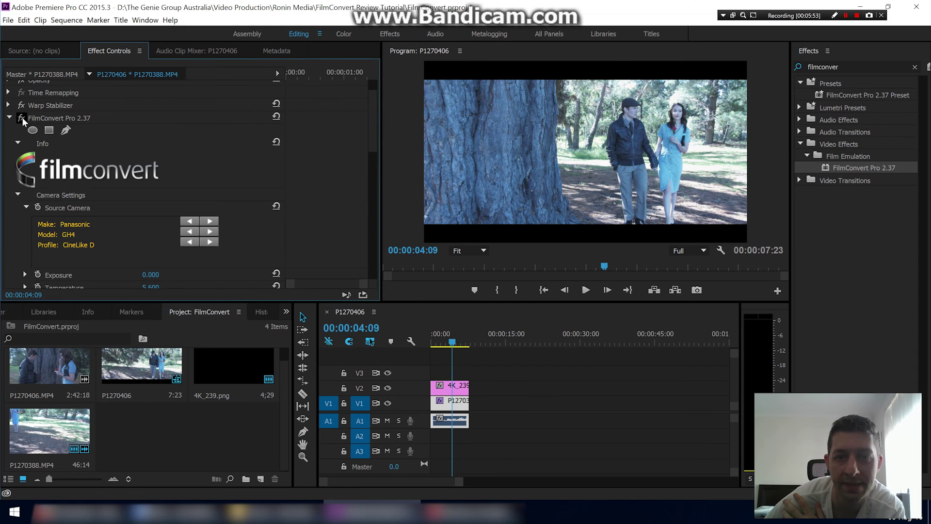
left_click(21, 118)
left_click(21, 118)
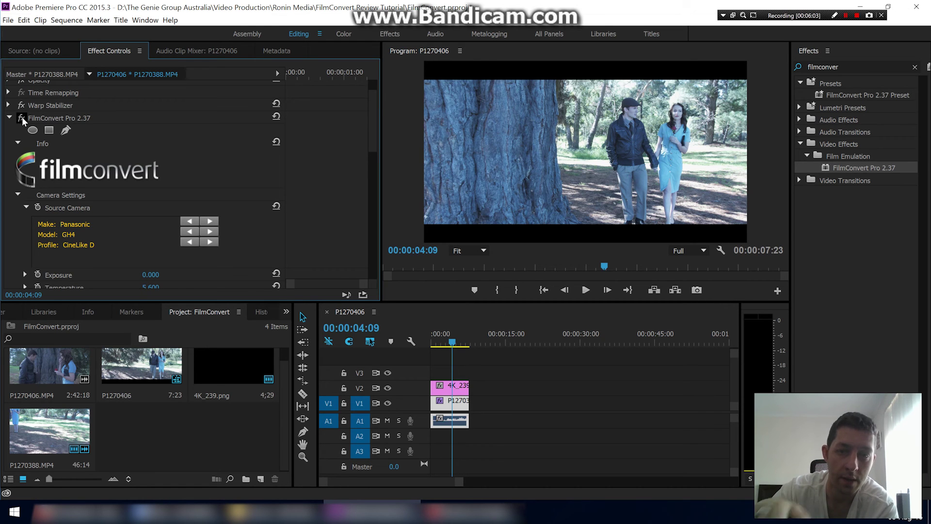
key("ctrl+s")
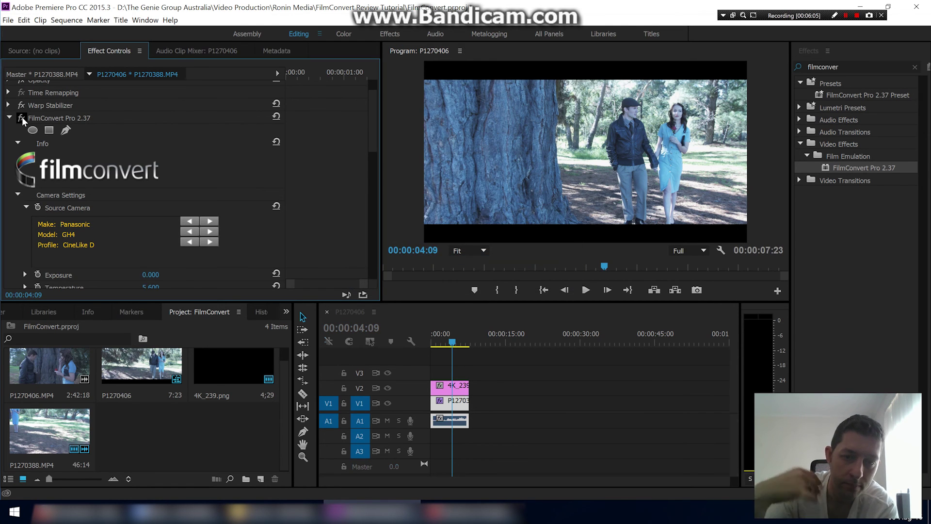